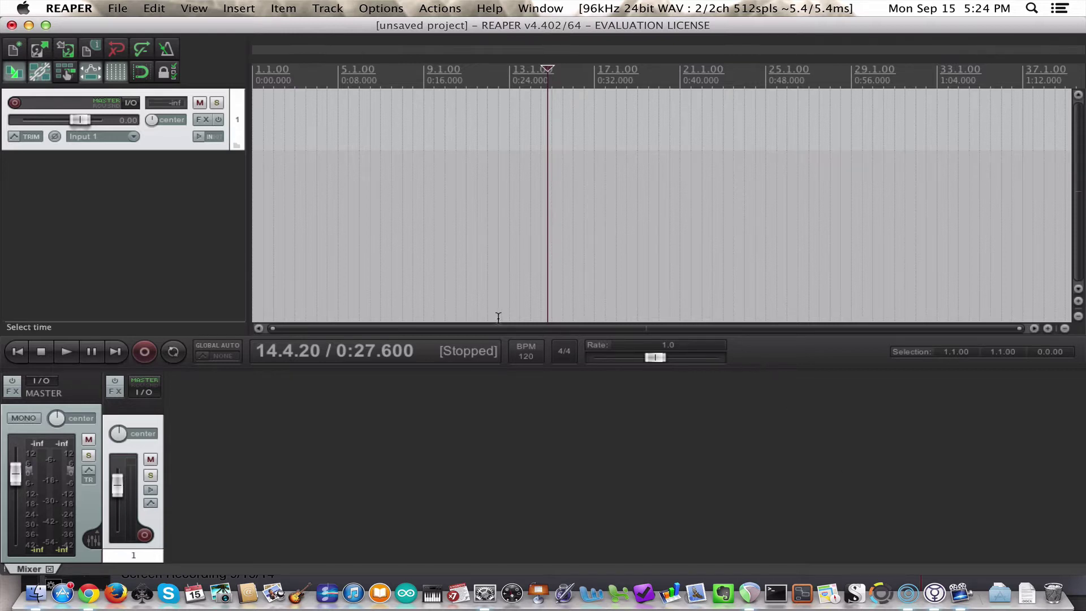
Record-arm track 1 so its meters show the Input 1 signal
{"action": "scroll", "coordinate": [475, 232], "scroll_direction": "up", "scroll_amount": 2}
{"action": "scroll", "coordinate": [475, 232], "scroll_direction": "down", "scroll_amount": 4}
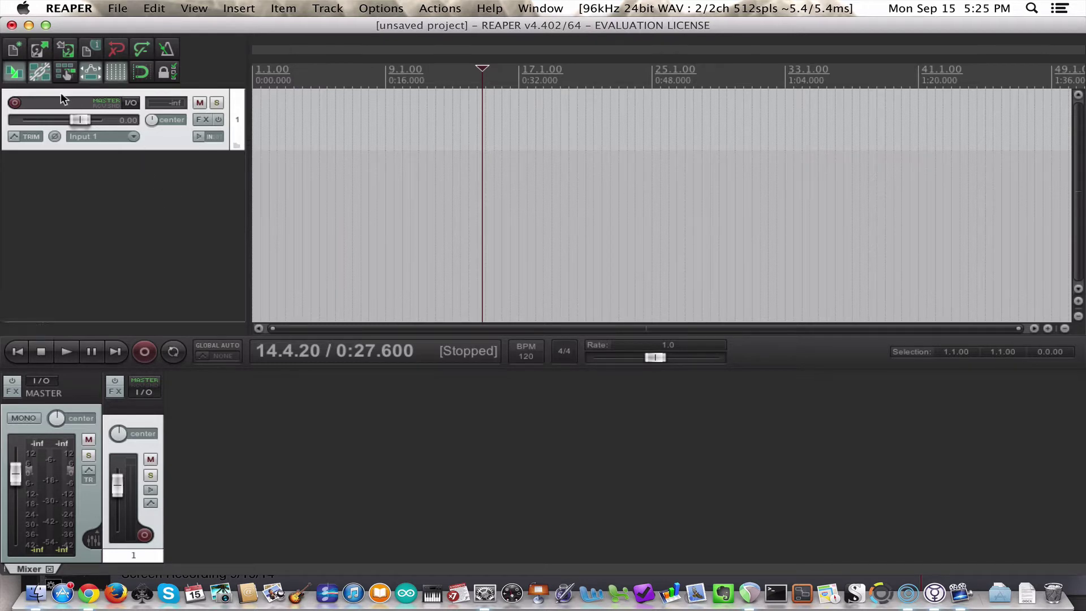
{"action": "left_click", "coordinate": [16, 102]}
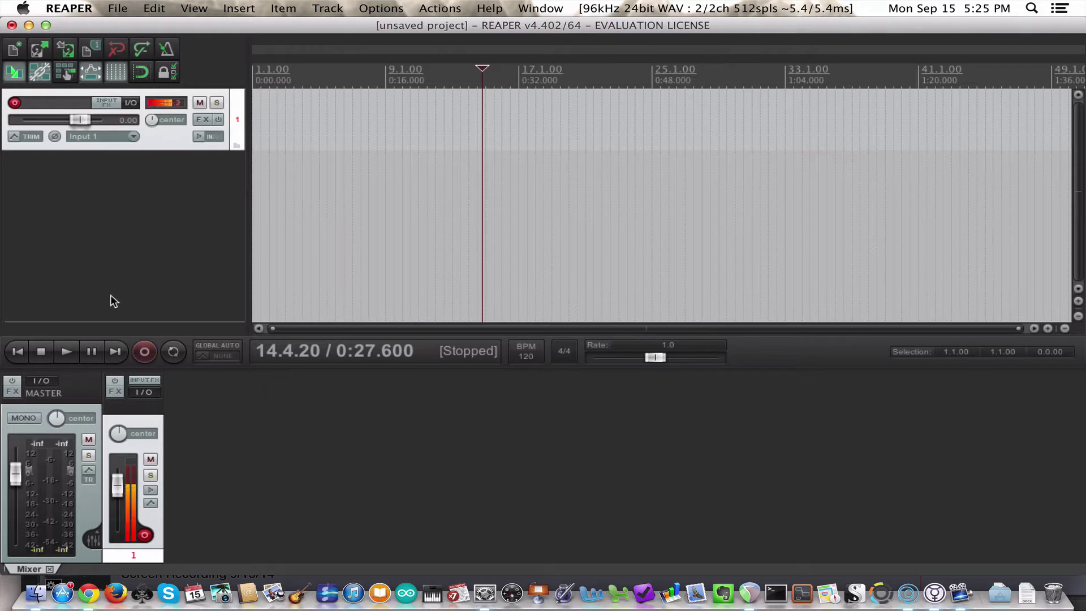
Record a first take of about a minute on track 1, then stop recording
{"action": "left_click", "coordinate": [147, 354]}
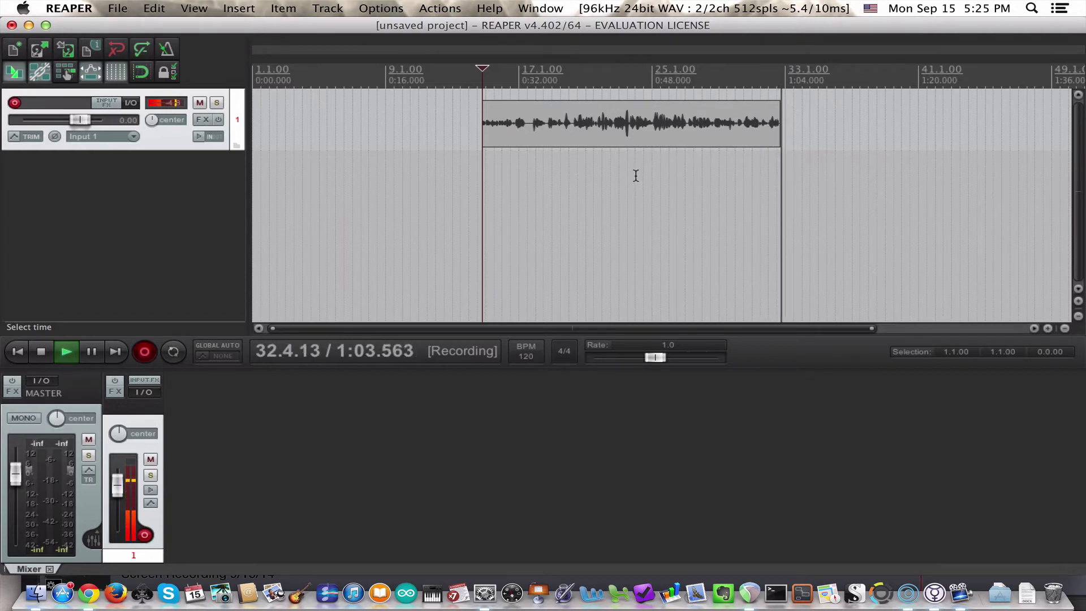
{"action": "key", "text": "space"}
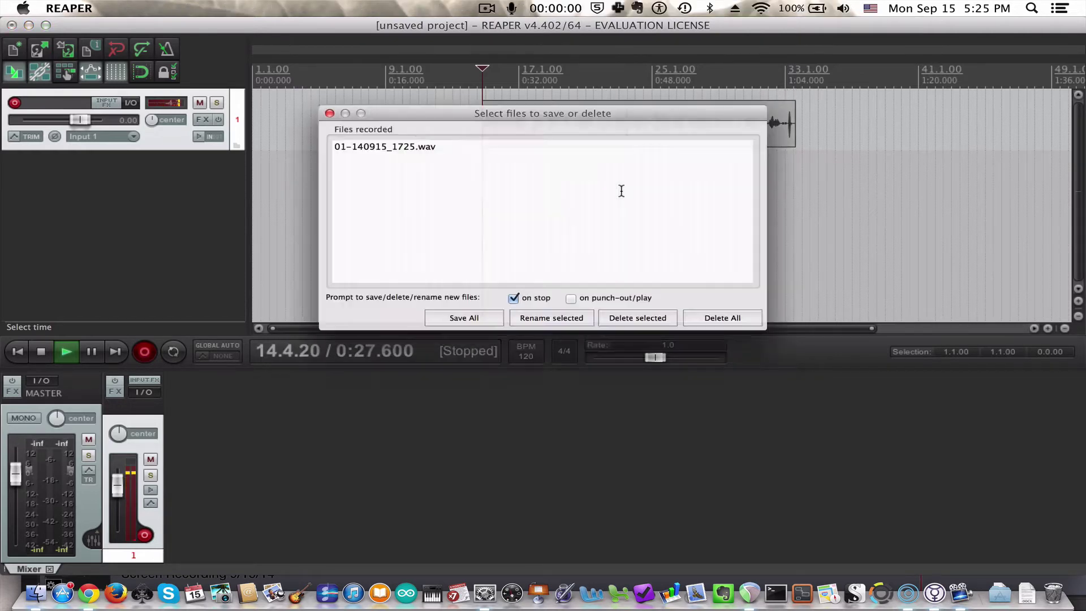
Keep 01-140915_1725.wav on track 1 and place the edit cursor after it
{"action": "left_click", "coordinate": [477, 326]}
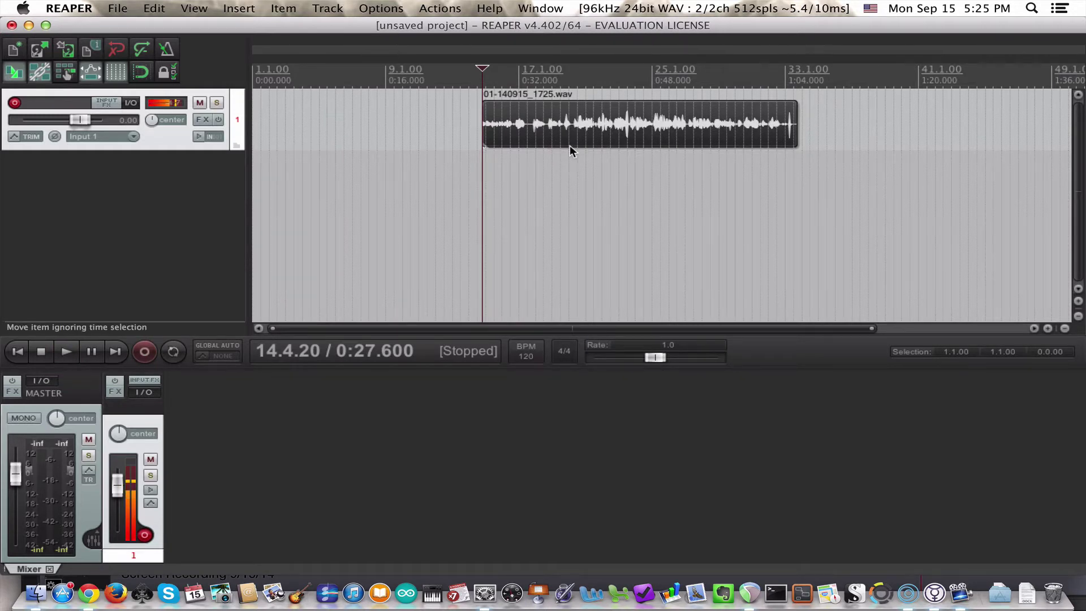
{"action": "scroll", "coordinate": [569, 150], "scroll_direction": "up", "scroll_amount": 2}
{"action": "scroll", "coordinate": [569, 150], "scroll_direction": "down", "scroll_amount": 4}
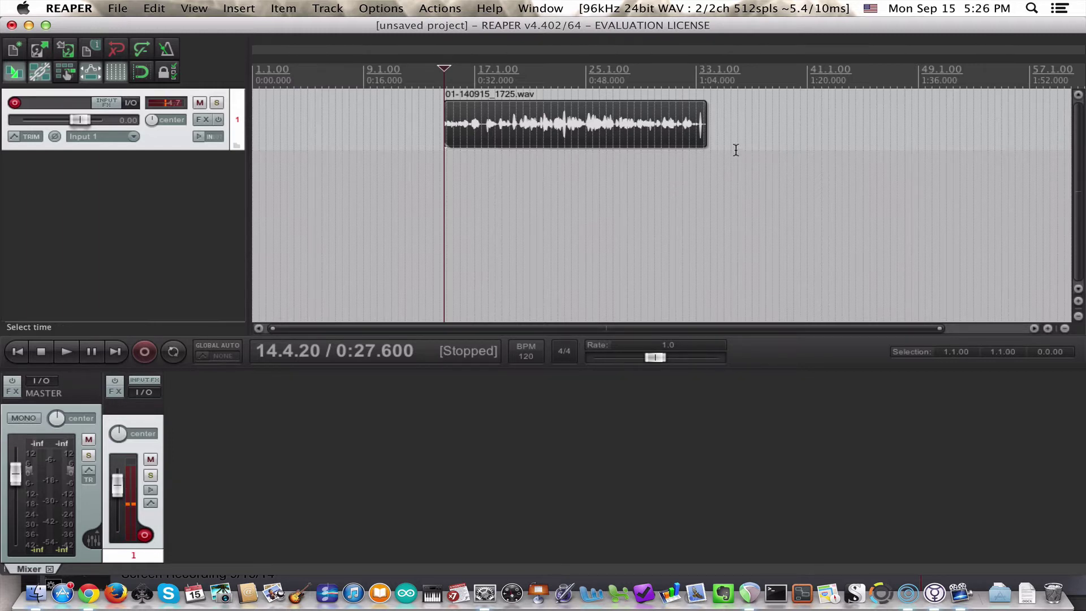
{"action": "left_click", "coordinate": [738, 98]}
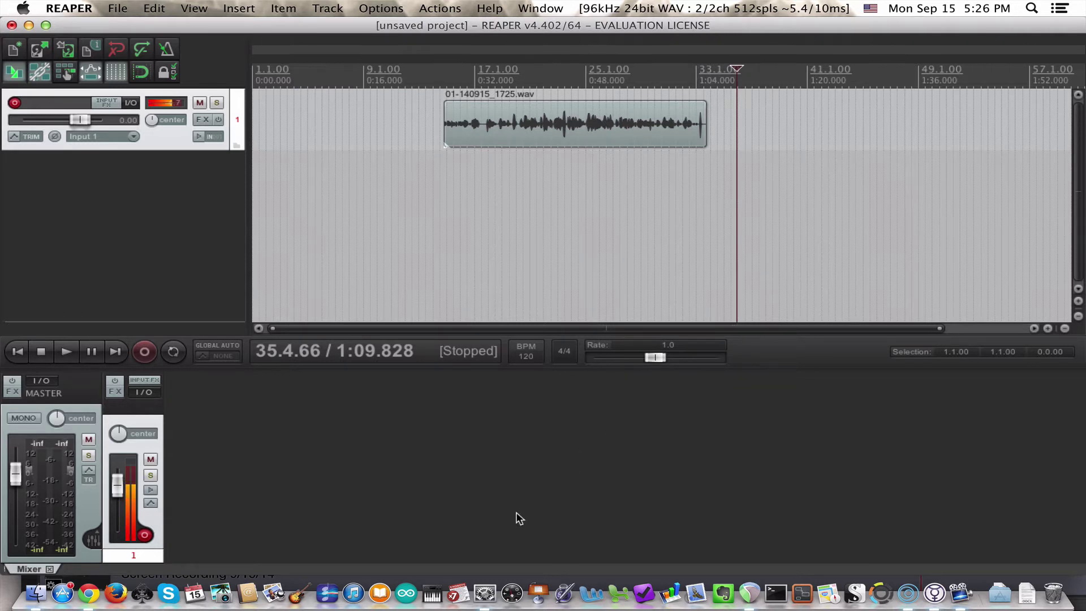
Lower the internal microphone's input volume in Sound settings, then set REAPER's next take start
{"action": "left_click", "coordinate": [482, 583]}
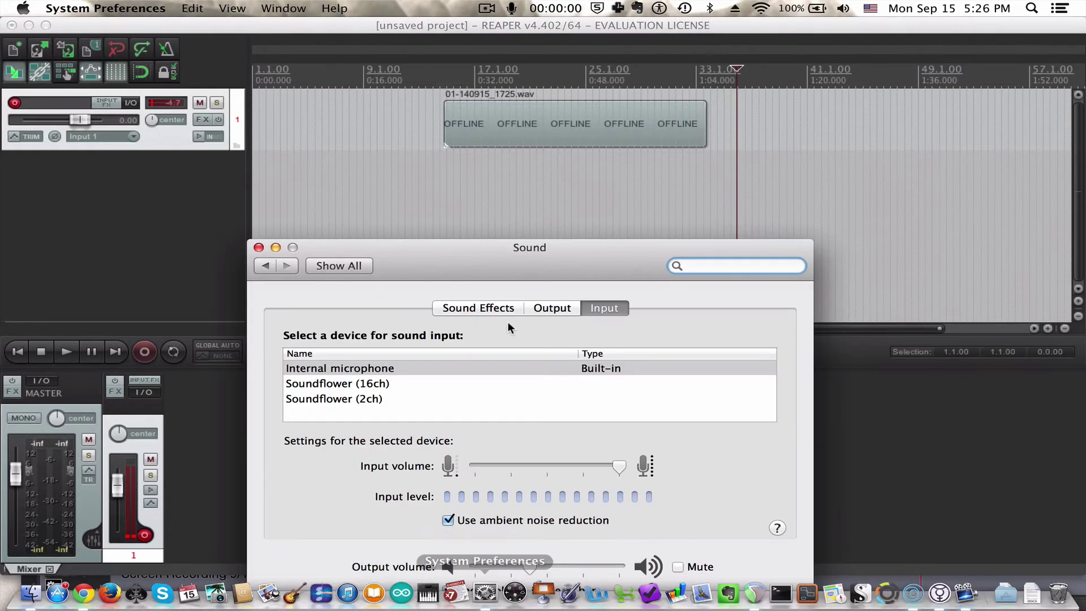
{"action": "left_click", "coordinate": [493, 465]}
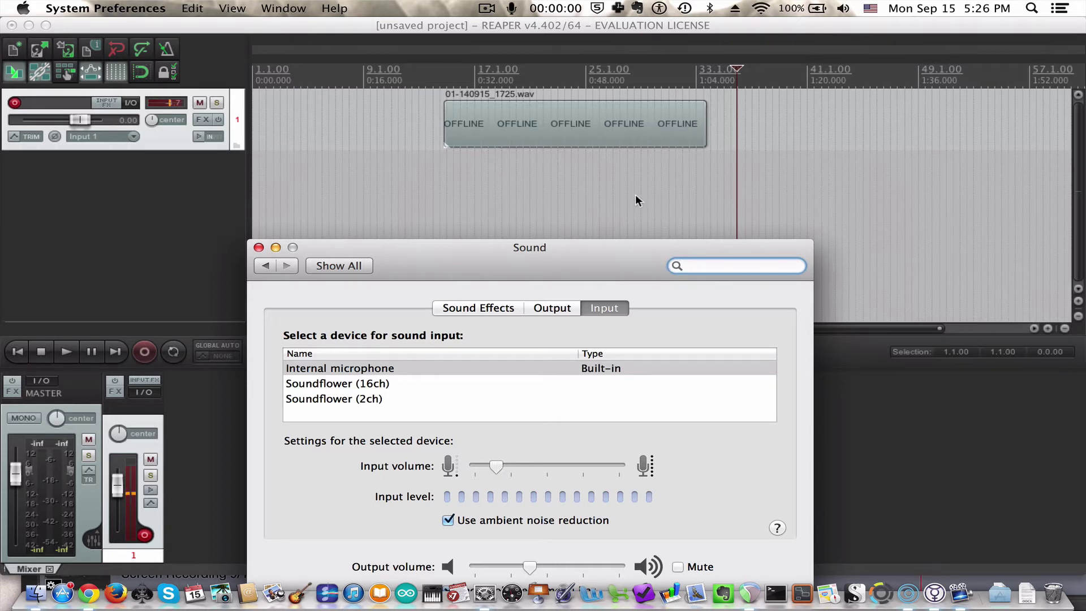
{"action": "left_click", "coordinate": [730, 160]}
{"action": "left_click", "coordinate": [730, 161]}
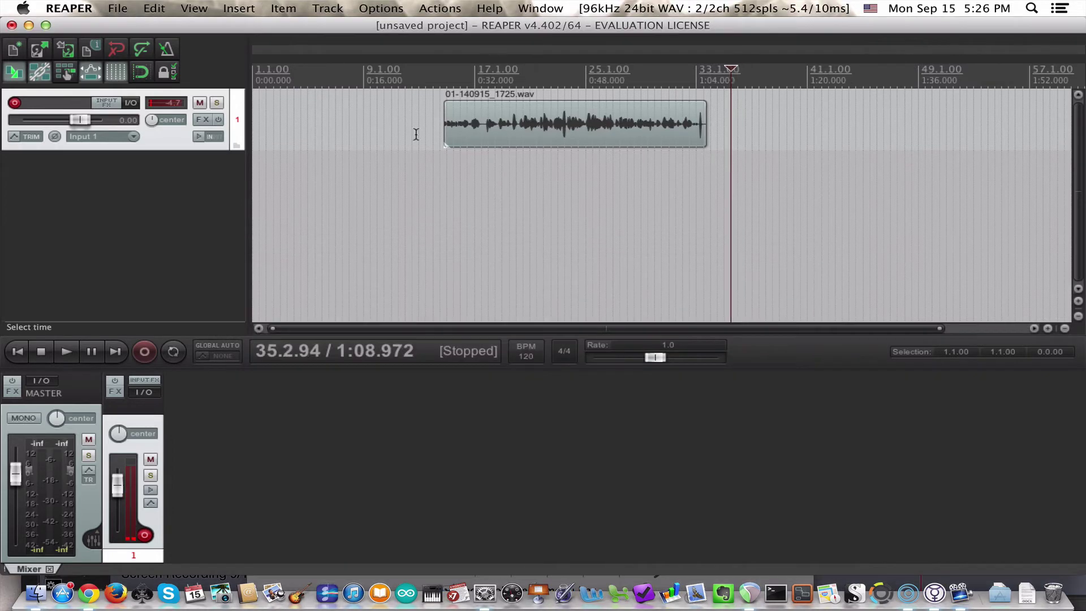
Record a very quiet second take and keep 01-140915_1726.wav
{"action": "left_click", "coordinate": [145, 352]}
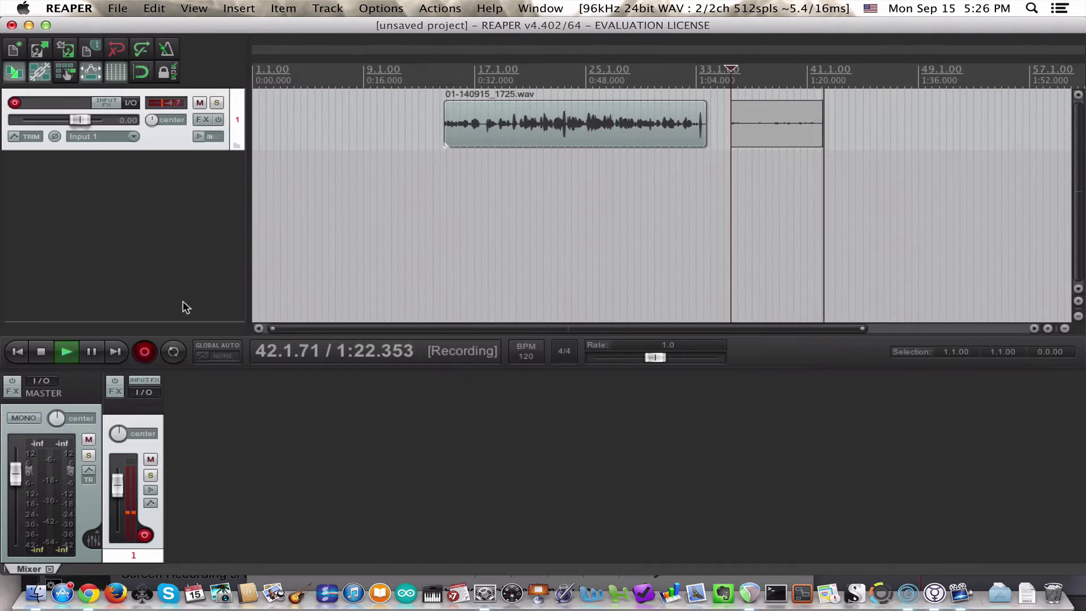
{"action": "key", "text": "space"}
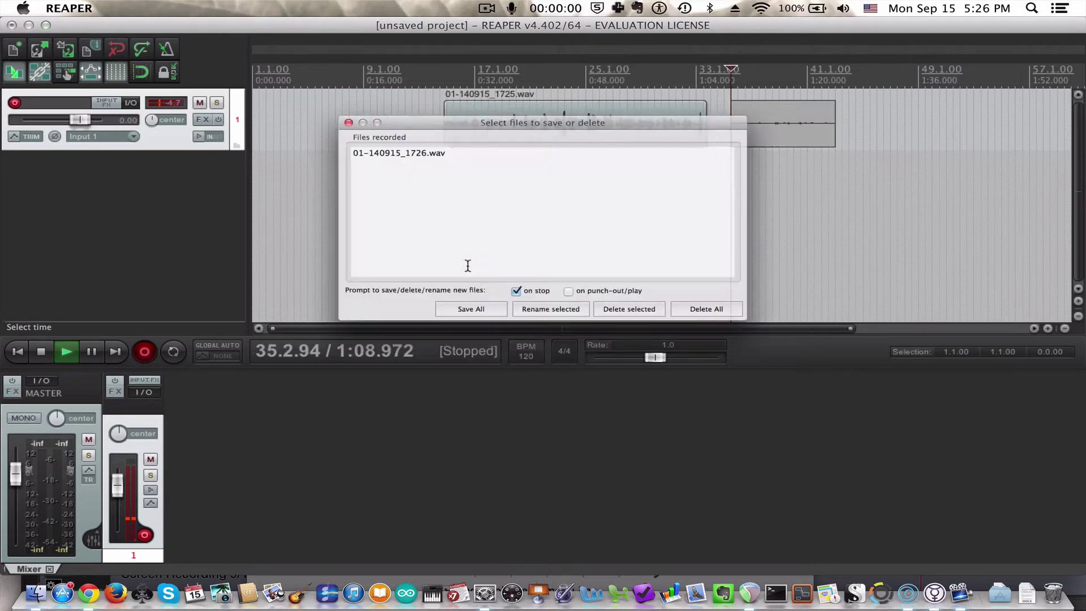
{"action": "left_click", "coordinate": [453, 310]}
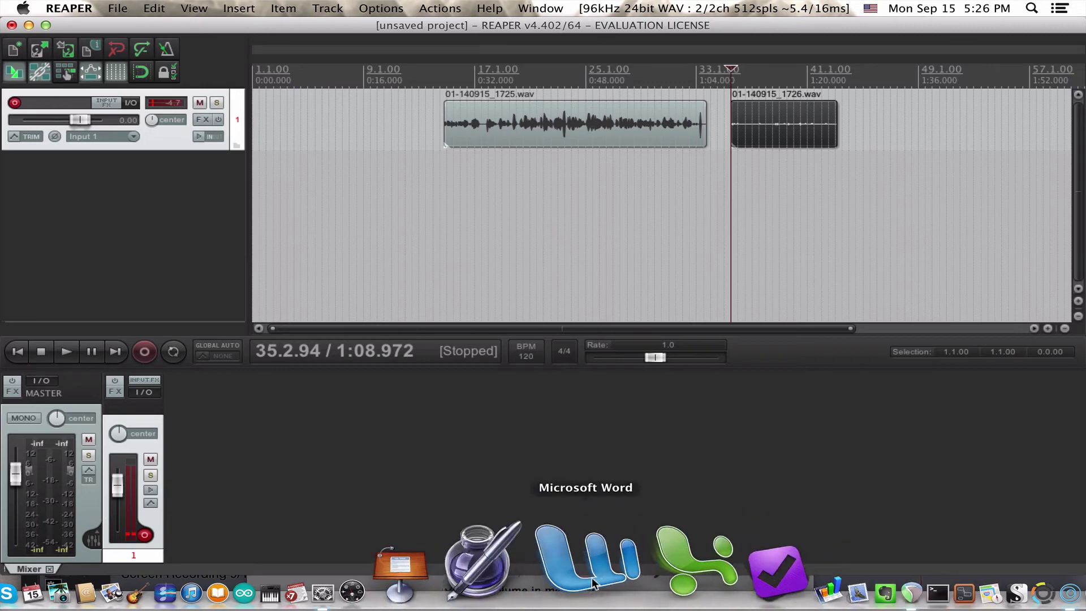
Raise the microphone input volume near maximum, then select the quiet second take in REAPER
{"action": "left_click", "coordinate": [509, 566]}
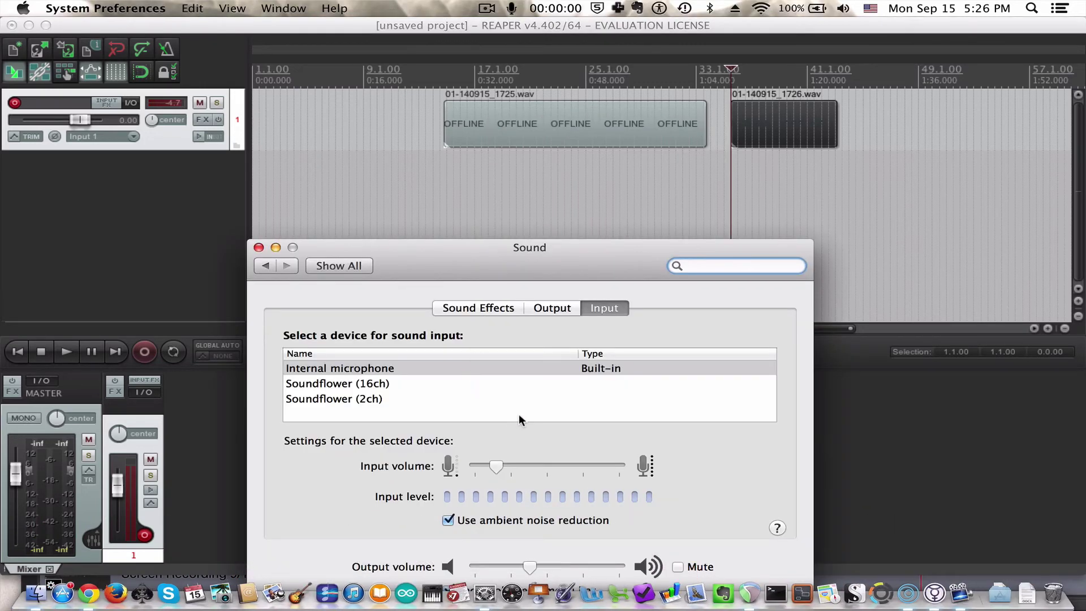
{"action": "left_click_drag", "start_coordinate": [495, 466], "coordinate": [664, 479]}
{"action": "left_click", "coordinate": [755, 215]}
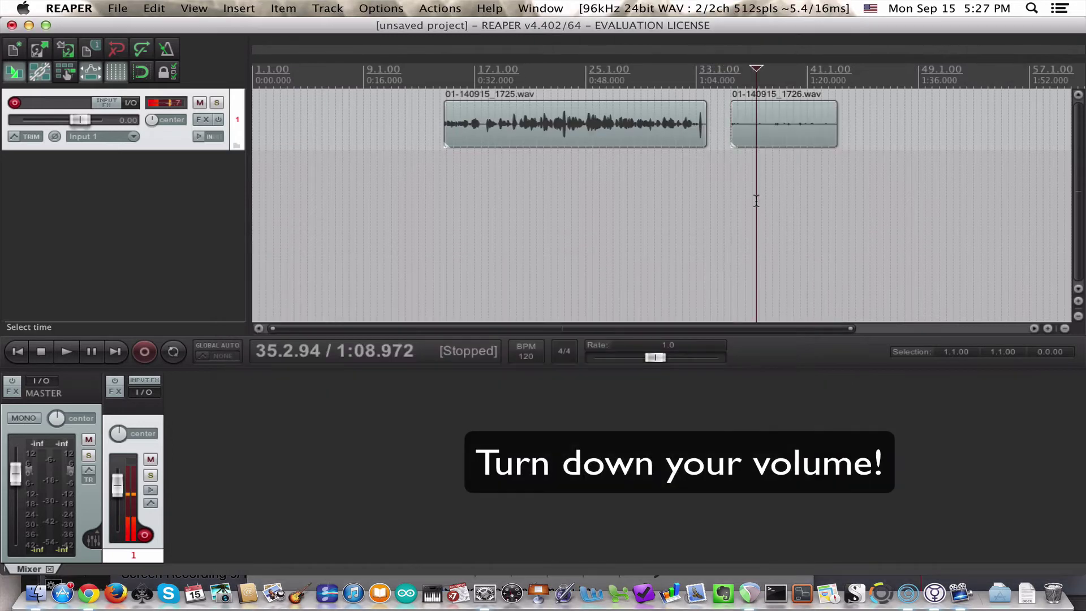
{"action": "left_click", "coordinate": [748, 139]}
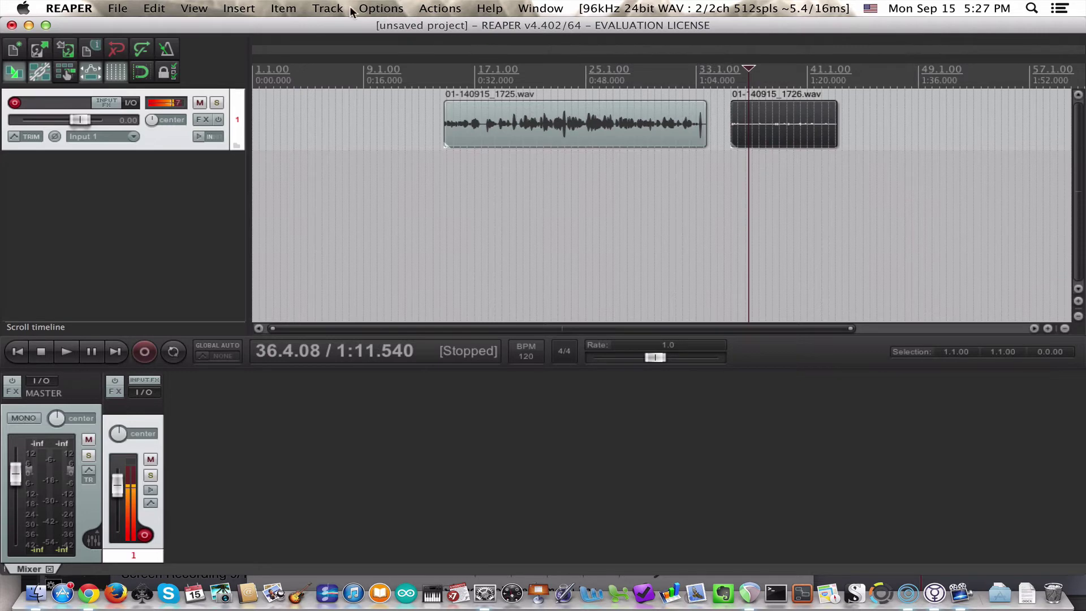
Normalize the second take to full level (+30.7dB) and zoom in on its waveform
{"action": "left_click", "coordinate": [288, 12]}
{"action": "mouse_move", "coordinate": [324, 272]}
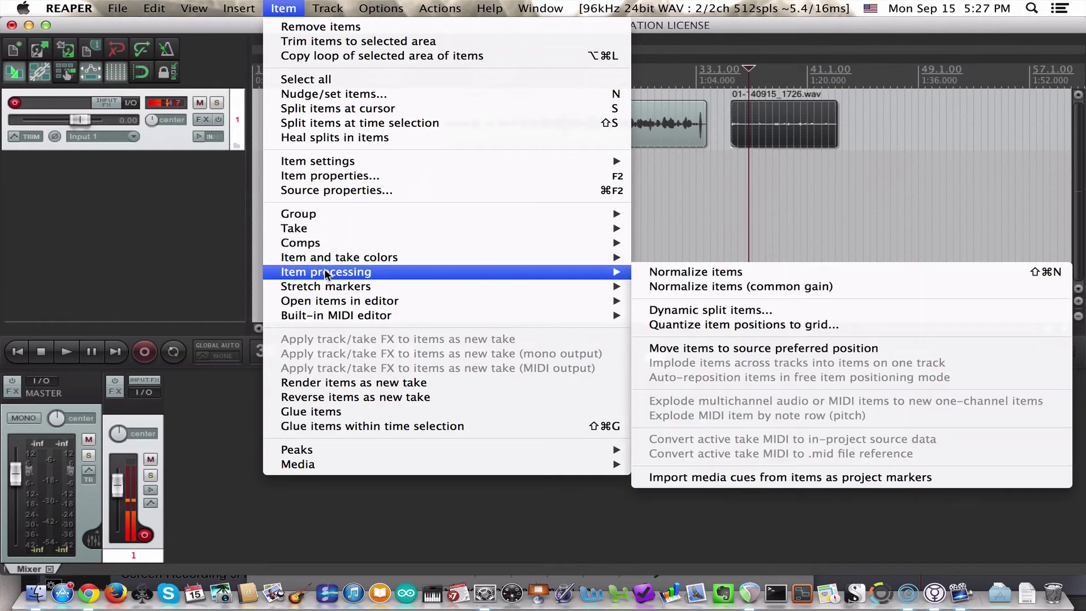
{"action": "left_click", "coordinate": [672, 276]}
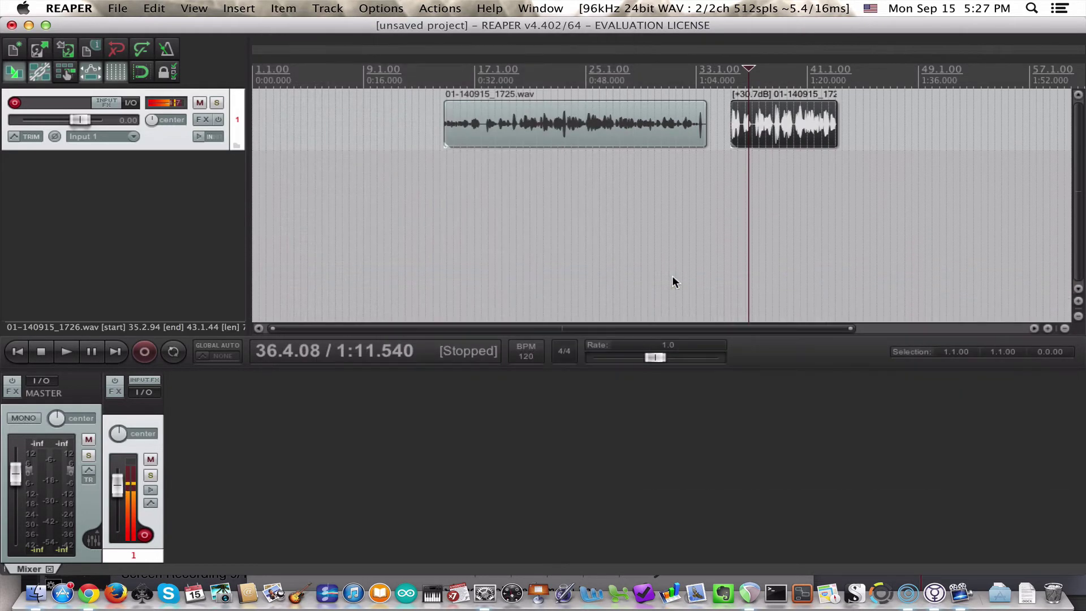
{"action": "scroll", "coordinate": [751, 141], "scroll_direction": "up", "scroll_amount": 3}
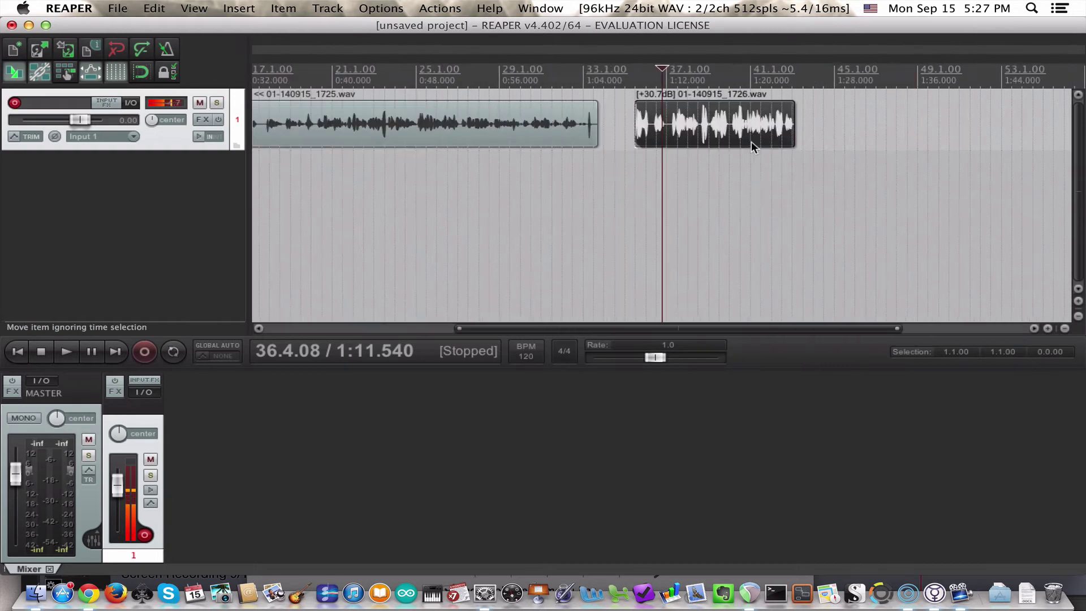
{"action": "scroll", "coordinate": [751, 141], "scroll_direction": "up", "scroll_amount": 8}
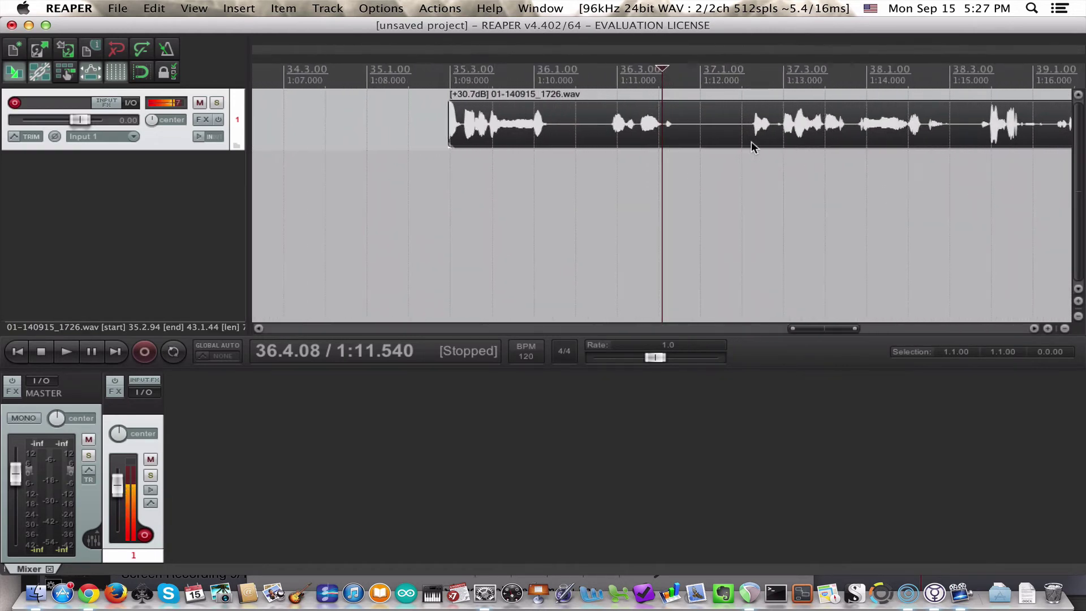
{"action": "scroll", "coordinate": [730, 187], "scroll_direction": "up", "scroll_amount": 3}
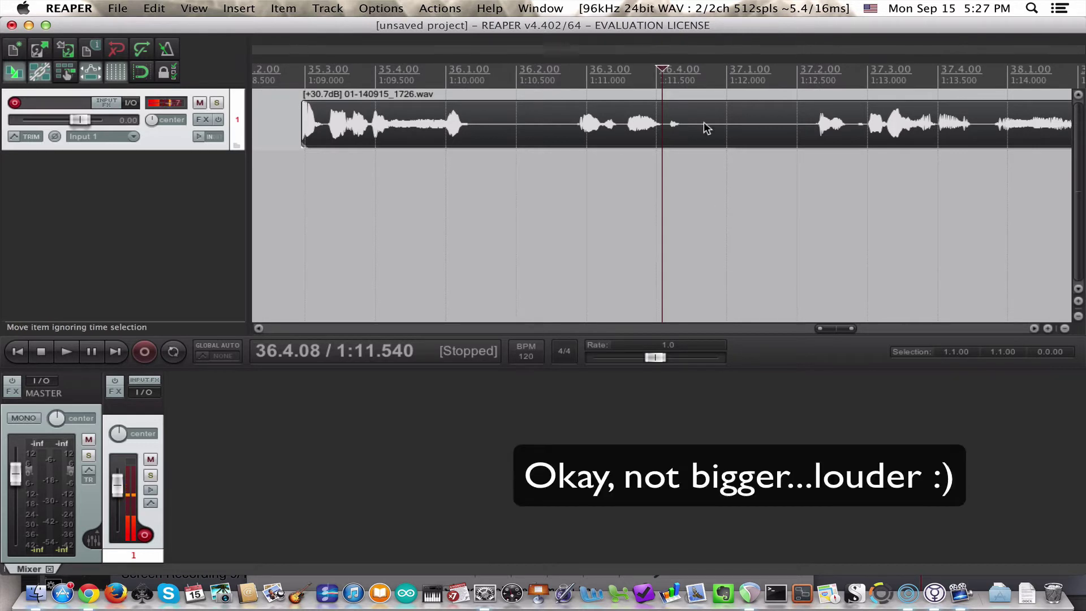
Play back the normalized take from 36.1.31 with the computer's output volume raised
{"action": "left_click", "coordinate": [679, 93]}
{"action": "key", "text": "space"}
{"action": "key", "text": "space"}
{"action": "left_click", "coordinate": [467, 89]}
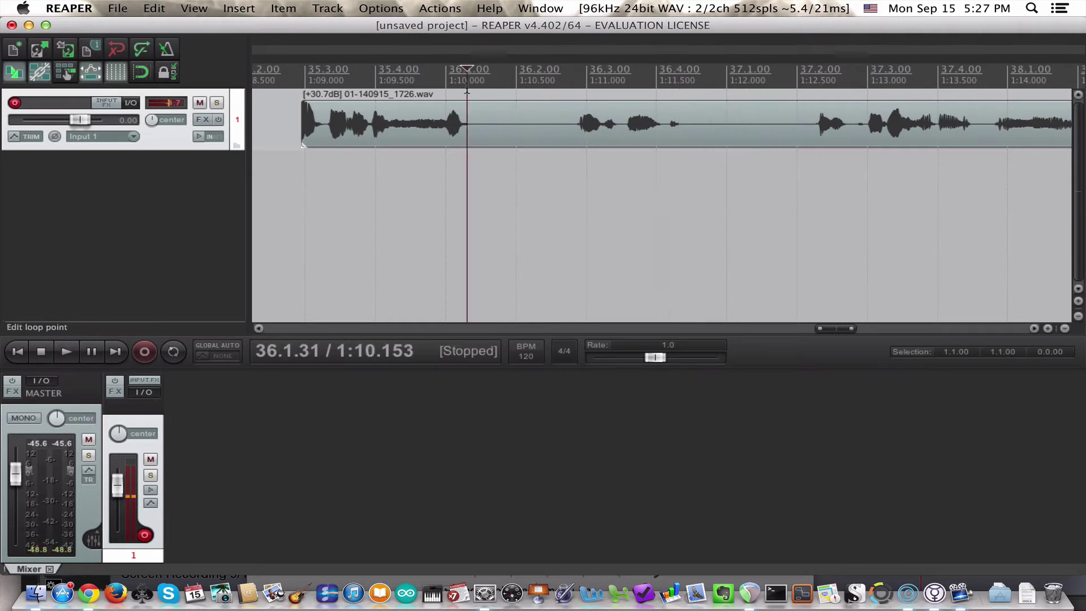
{"action": "key", "text": "XF86AudioRaiseVolume"}
{"action": "key", "text": "XF86AudioRaiseVolume"}
{"action": "key", "text": "space"}
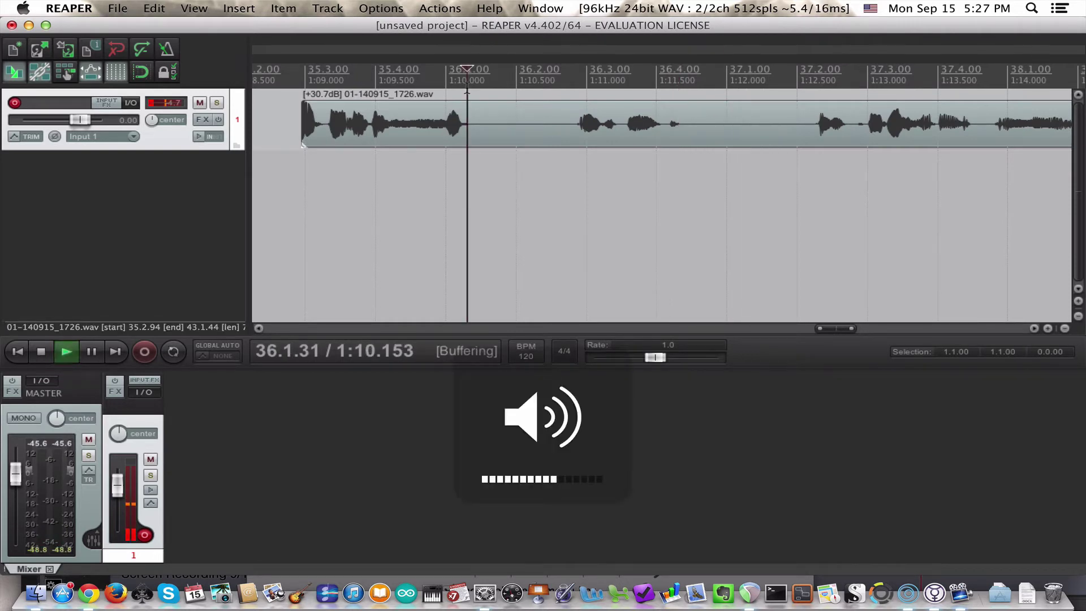
{"action": "key", "text": "space"}
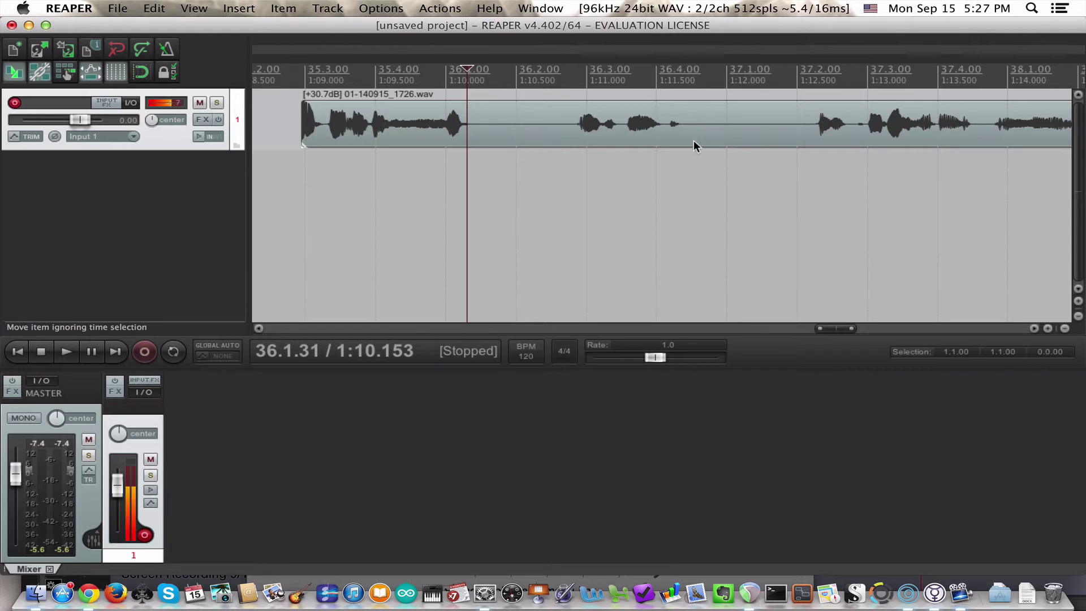
Replay the short passage from 36.4.53 twice
{"action": "left_click", "coordinate": [694, 163]}
{"action": "key", "text": "space"}
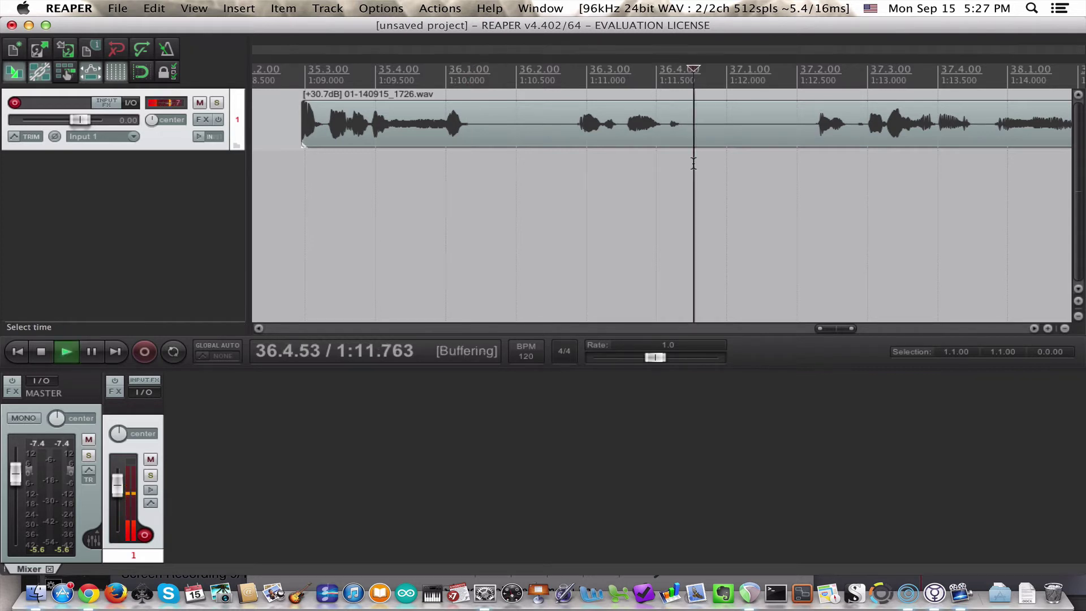
{"action": "key", "text": "space"}
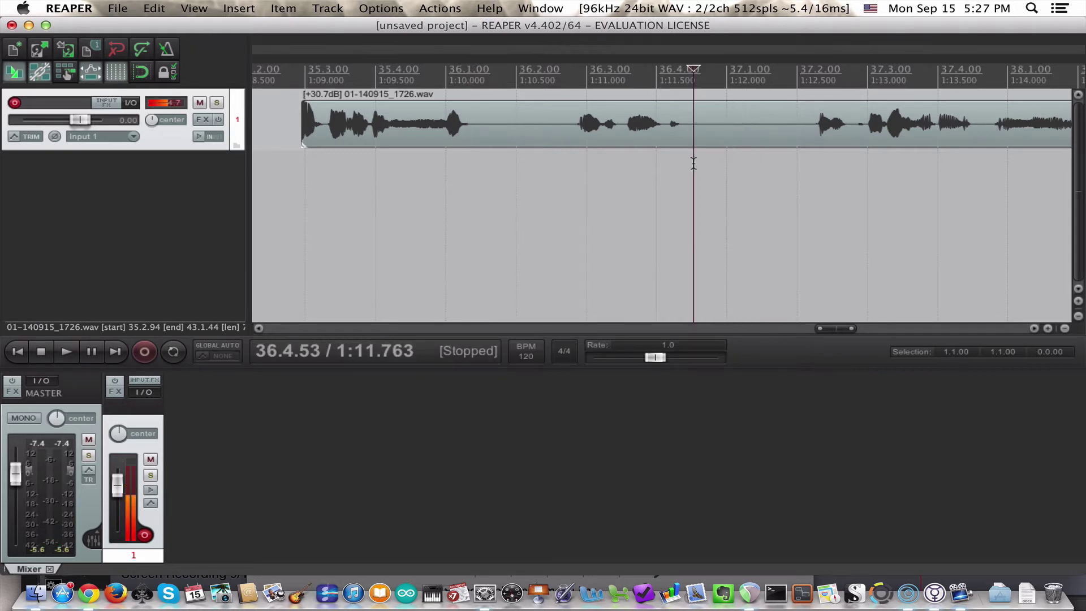
{"action": "key", "text": "space"}
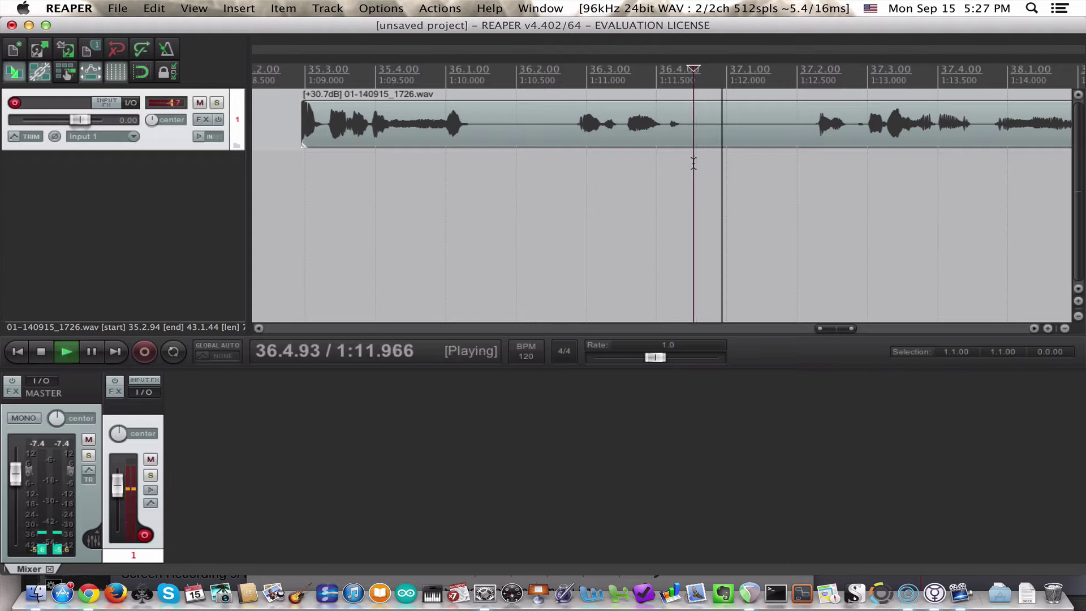
{"action": "key", "text": "space"}
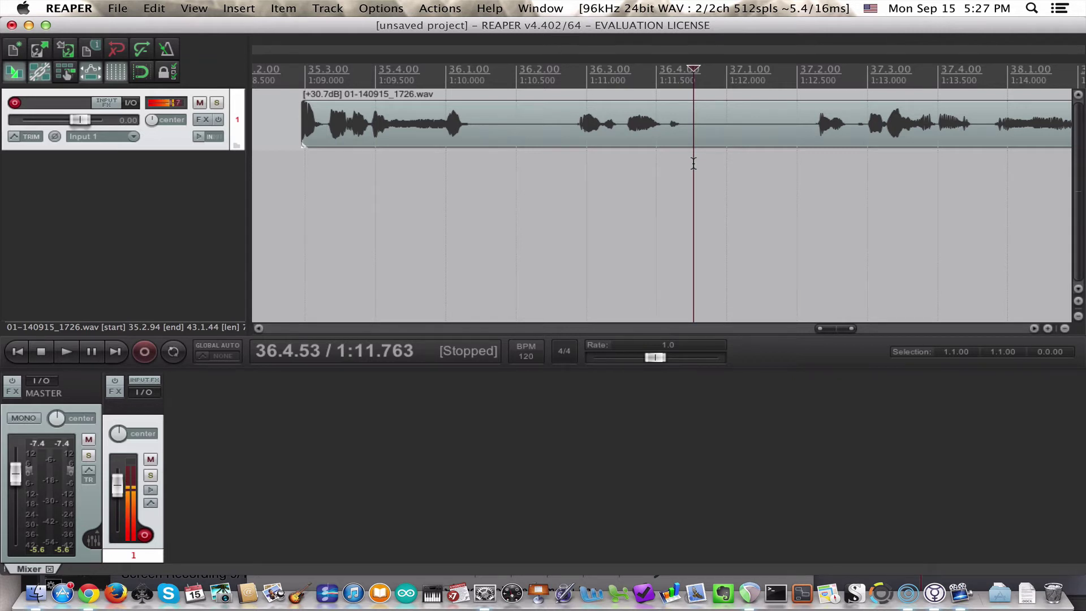
Zoom out and undo the +30.7dB gain boost on the second take
{"action": "scroll", "coordinate": [693, 164], "scroll_direction": "down", "scroll_amount": 6}
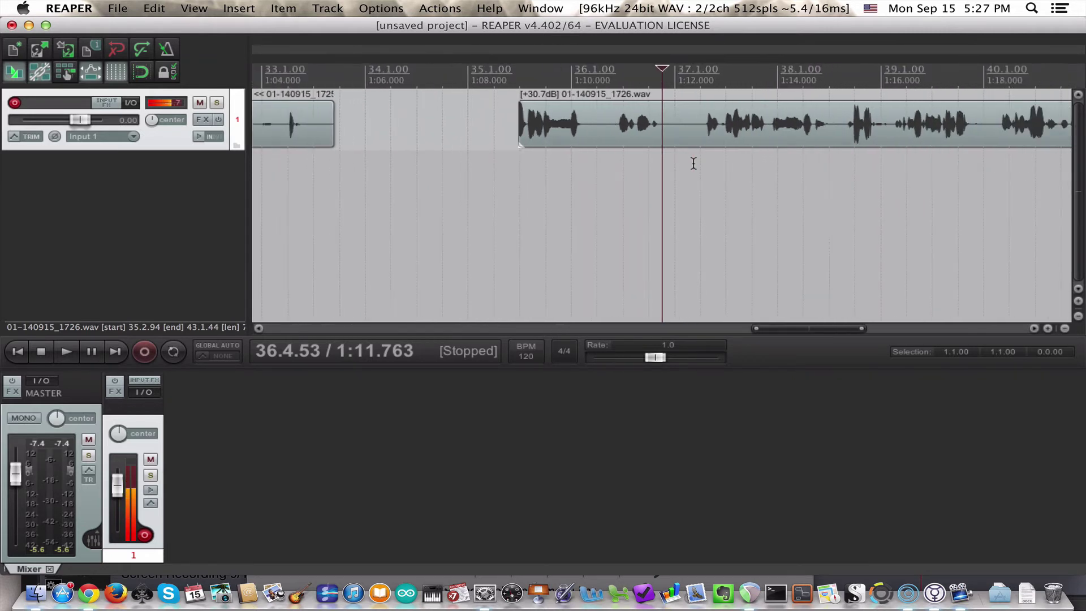
{"action": "scroll", "coordinate": [694, 164], "scroll_direction": "down", "scroll_amount": 5}
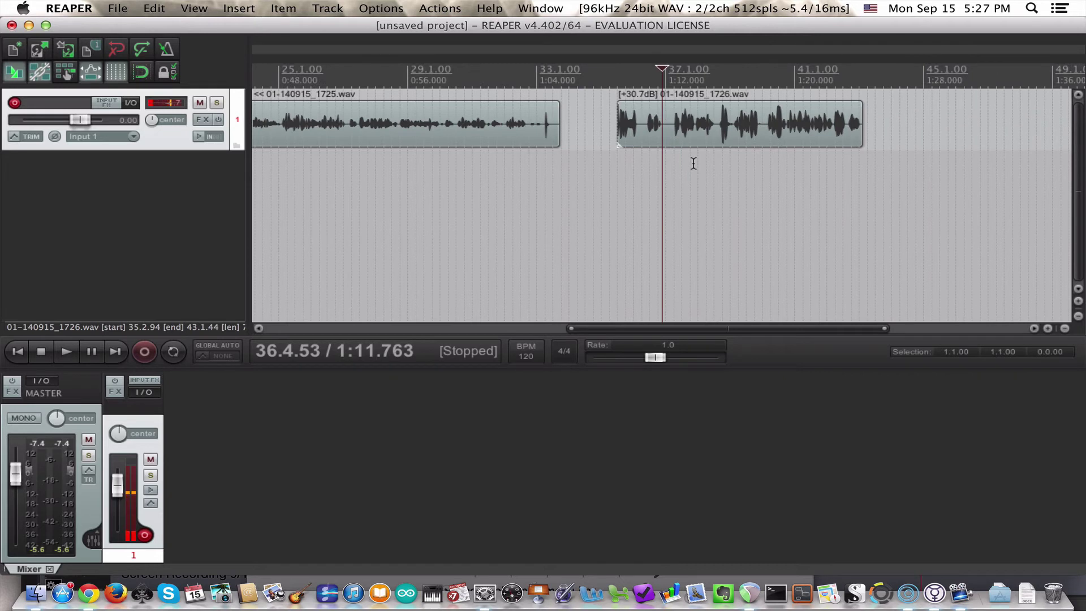
{"action": "scroll", "coordinate": [693, 164], "scroll_direction": "down", "scroll_amount": 4}
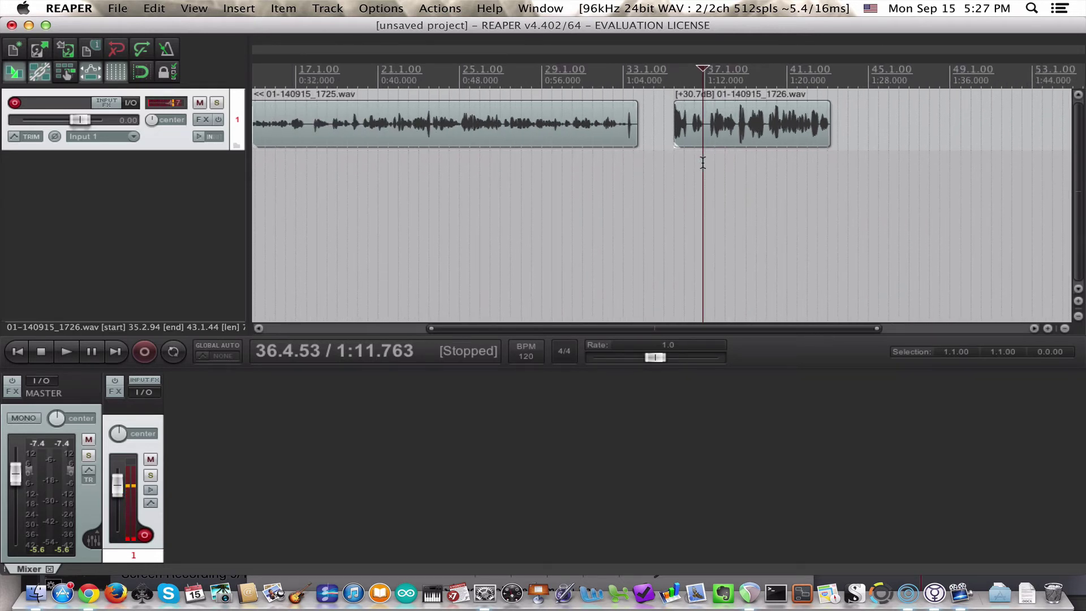
{"action": "key", "text": "super+z"}
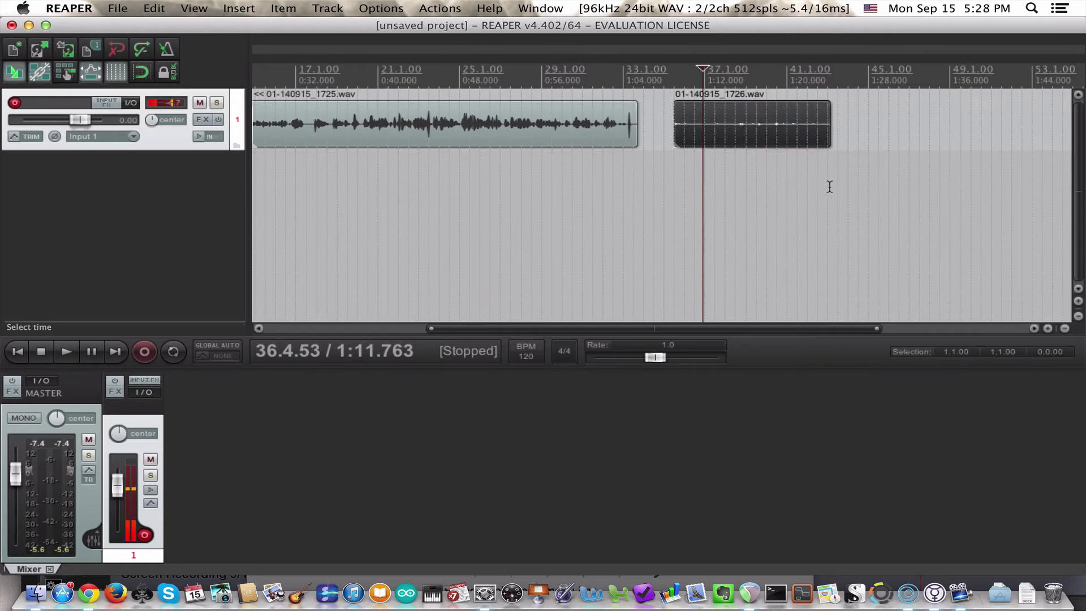
Record a short third take starting near 1:27 and keep 01-140915_1728.wav
{"action": "left_click", "coordinate": [862, 96]}
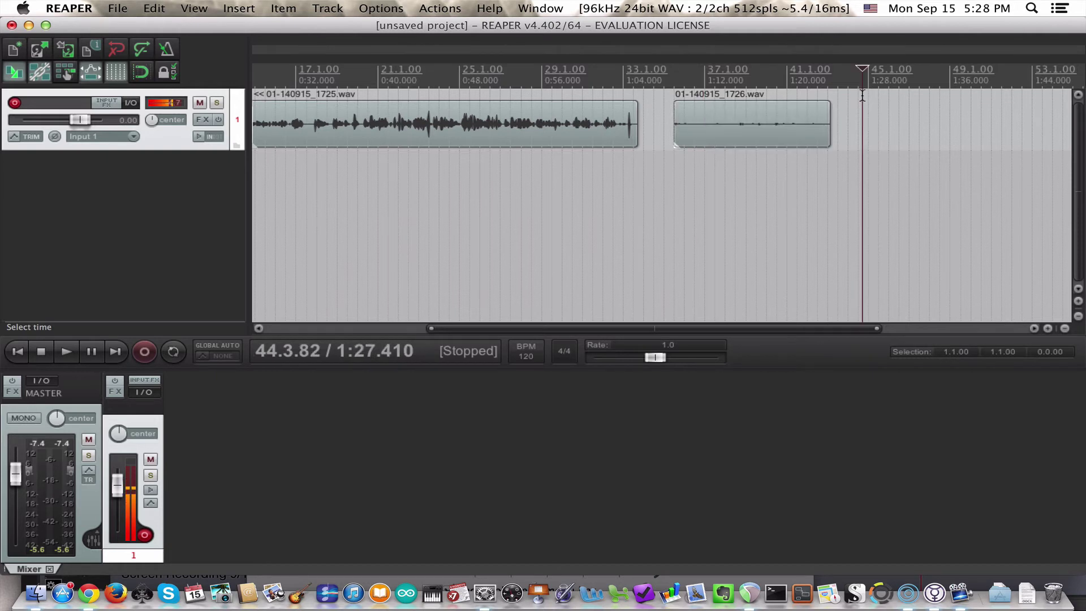
{"action": "left_click", "coordinate": [145, 352]}
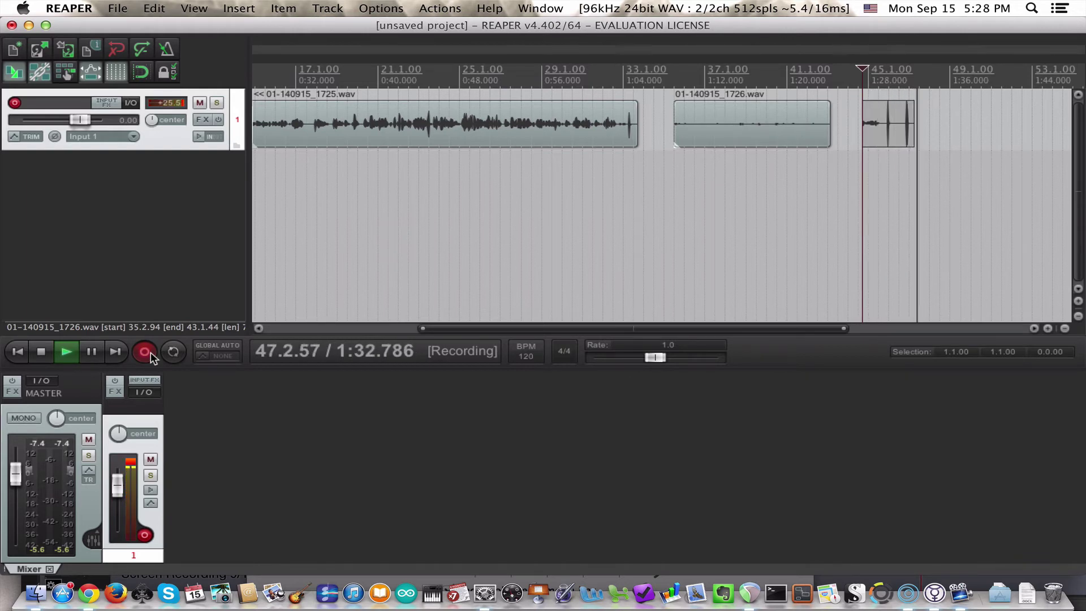
{"action": "left_click", "coordinate": [150, 352]}
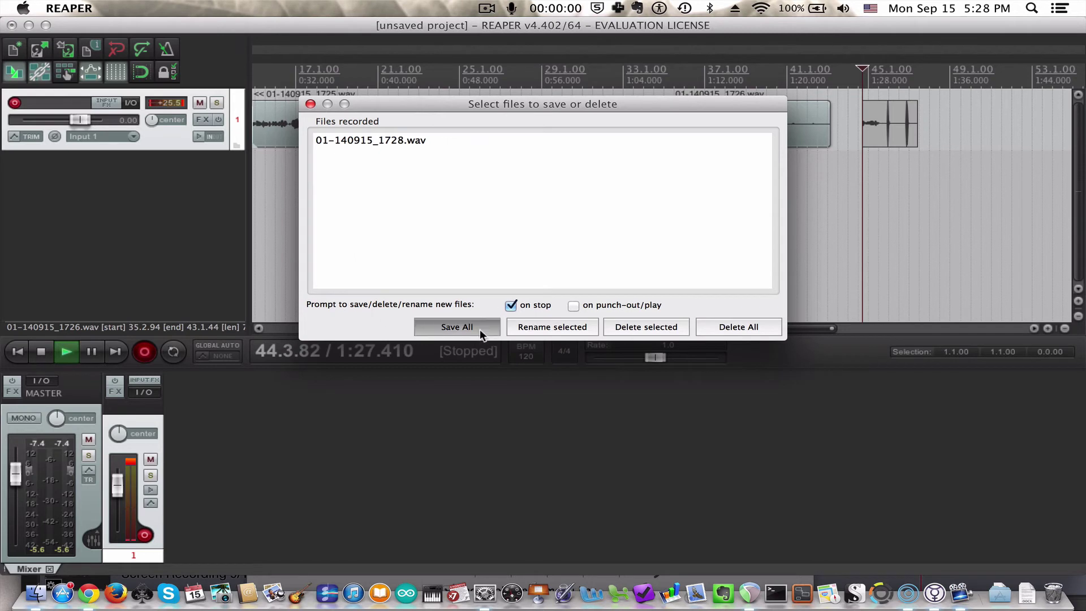
{"action": "left_click", "coordinate": [480, 327]}
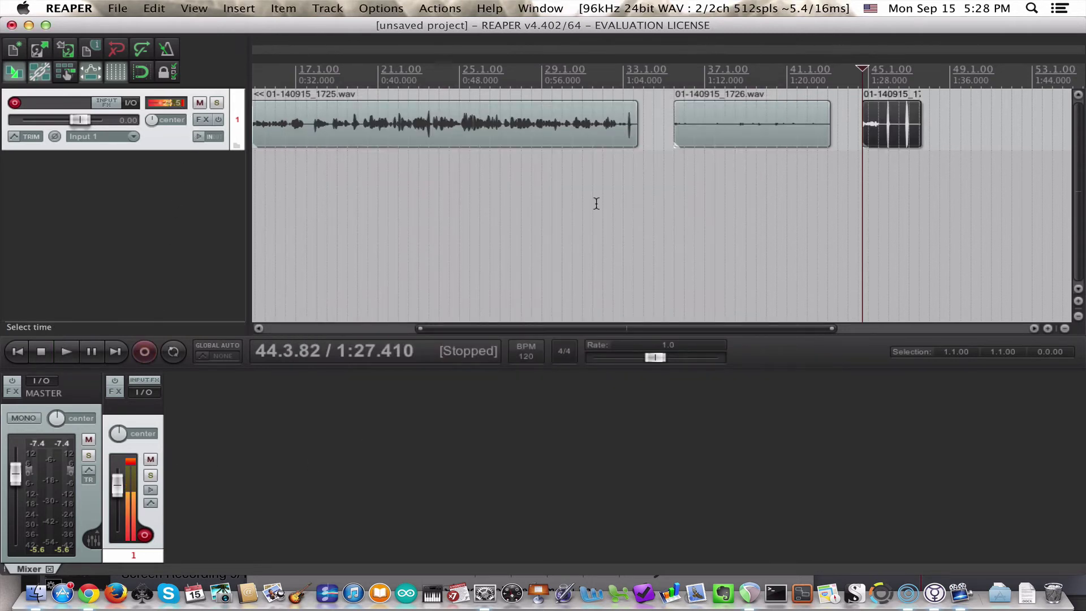
{"action": "left_click", "coordinate": [885, 173]}
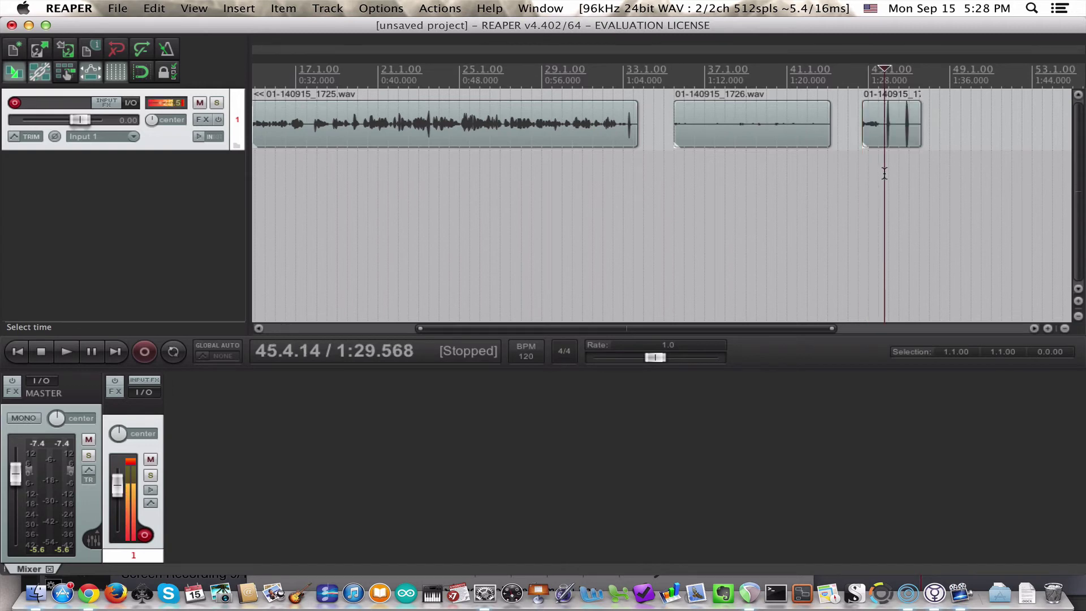
{"action": "scroll", "coordinate": [884, 172], "scroll_direction": "down", "scroll_amount": 3}
{"action": "scroll", "coordinate": [883, 187], "scroll_direction": "up", "scroll_amount": 5}
{"action": "scroll", "coordinate": [882, 202], "scroll_direction": "up", "scroll_amount": 10}
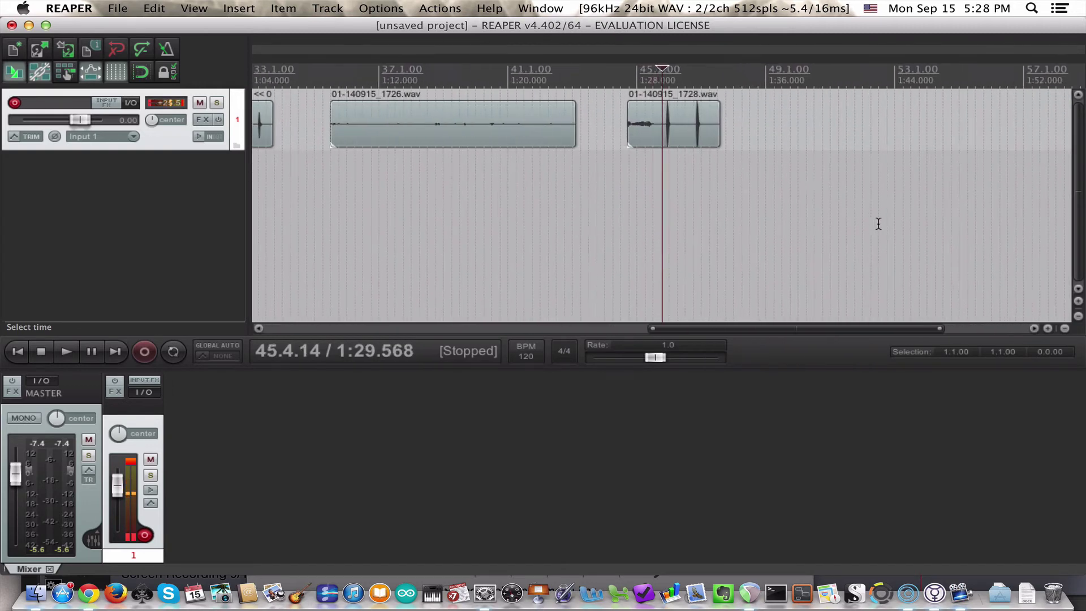
{"action": "left_click", "coordinate": [779, 177]}
{"action": "scroll", "coordinate": [779, 177], "scroll_direction": "up", "scroll_amount": 8}
{"action": "scroll", "coordinate": [780, 177], "scroll_direction": "up", "scroll_amount": 4}
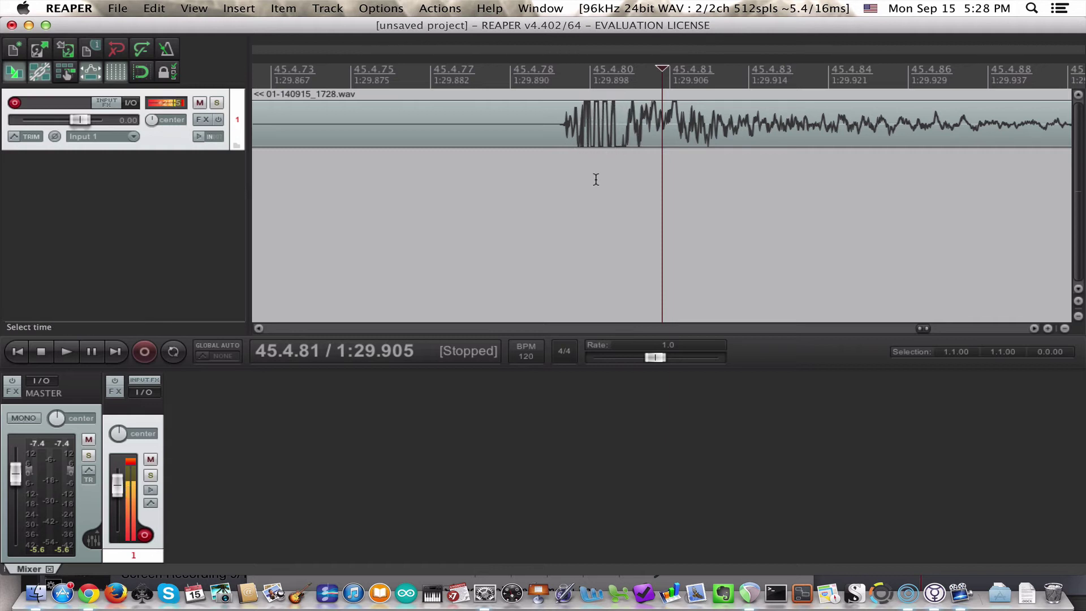
{"action": "scroll", "coordinate": [596, 180], "scroll_direction": "up", "scroll_amount": 5}
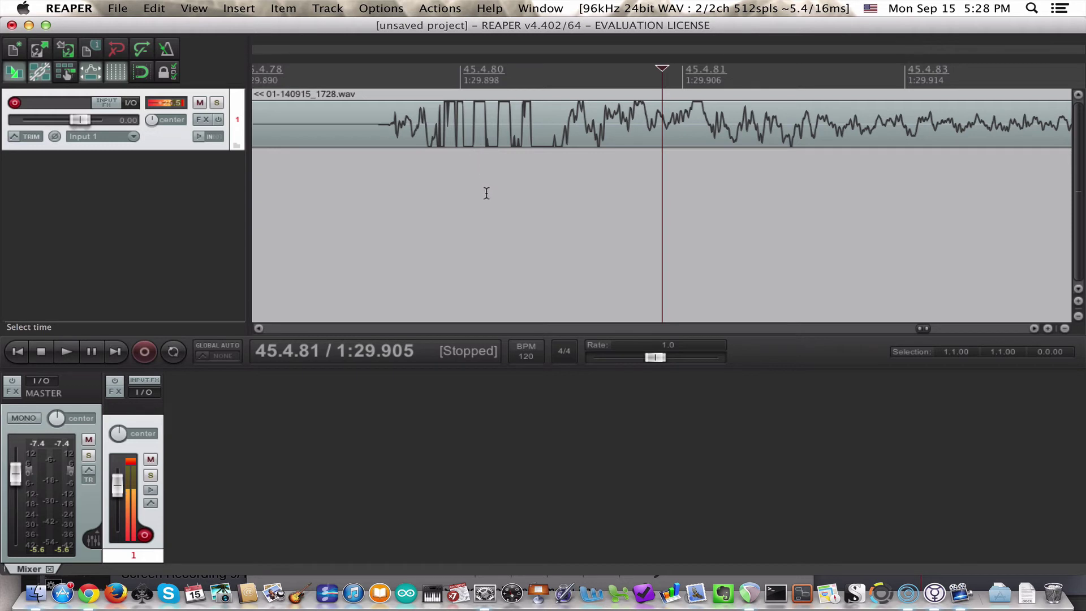
{"action": "scroll", "coordinate": [487, 193], "scroll_direction": "up", "scroll_amount": 3}
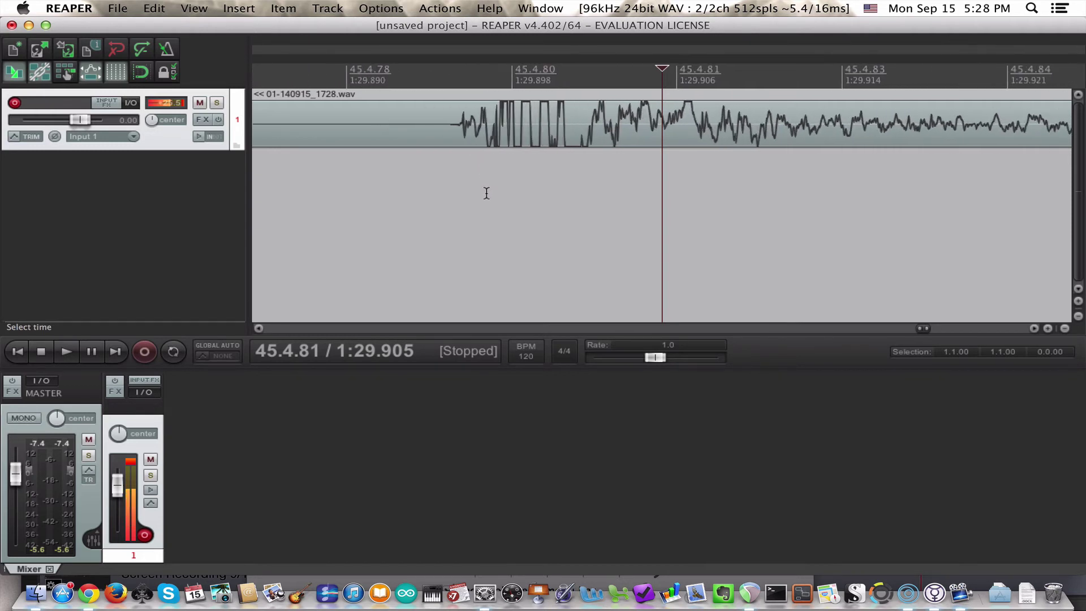
{"action": "scroll", "coordinate": [486, 193], "scroll_direction": "down", "scroll_amount": 2}
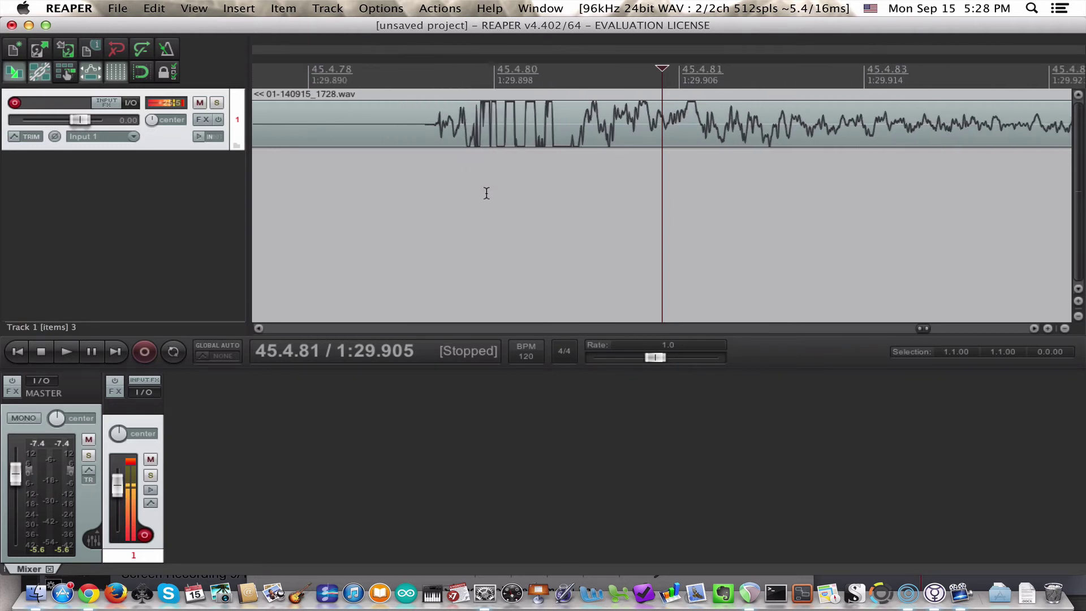
{"action": "scroll", "coordinate": [487, 193], "scroll_direction": "down", "scroll_amount": 3}
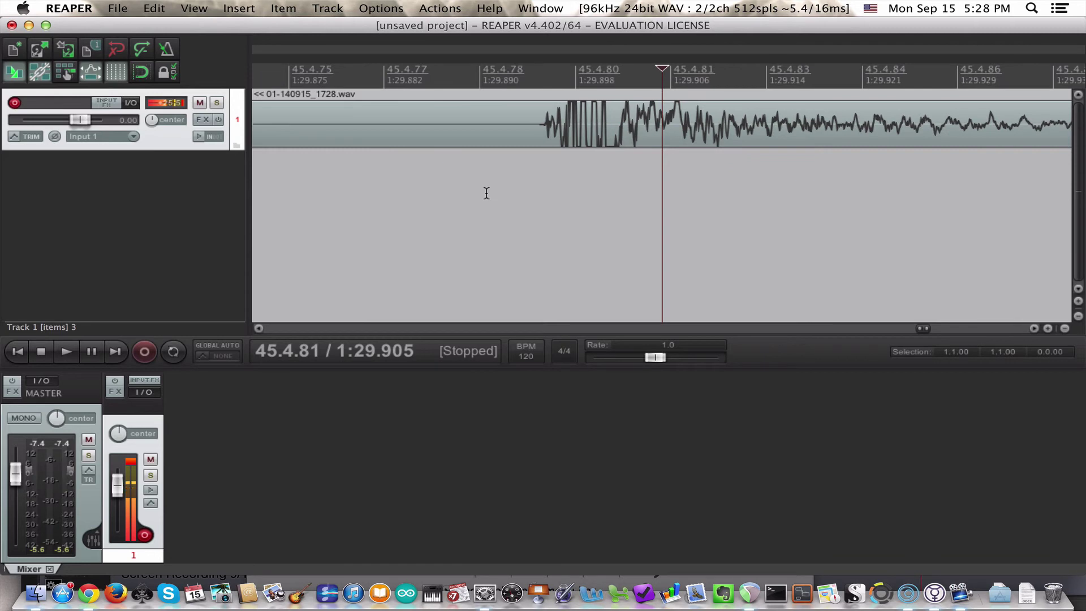
{"action": "scroll", "coordinate": [486, 193], "scroll_direction": "down", "scroll_amount": 3}
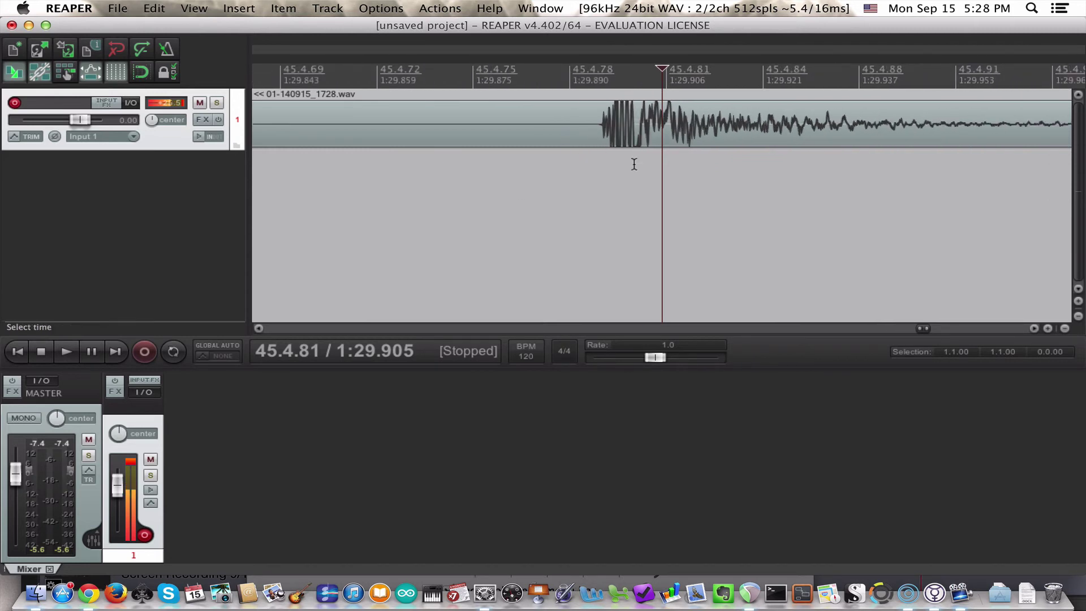
{"action": "scroll", "coordinate": [635, 164], "scroll_direction": "down", "scroll_amount": 2}
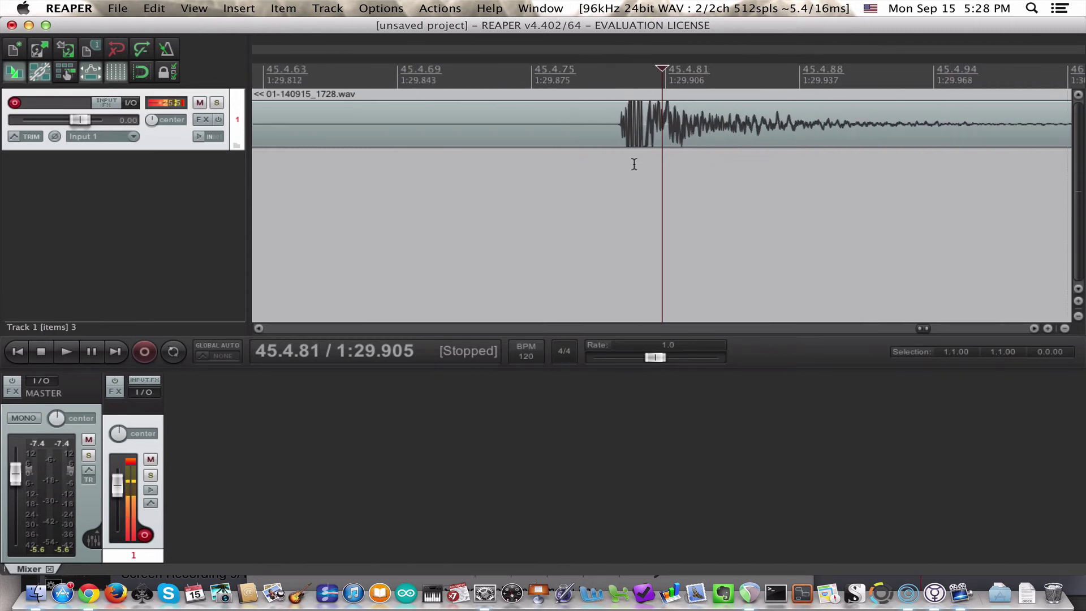
{"action": "scroll", "coordinate": [634, 165], "scroll_direction": "down", "scroll_amount": 3}
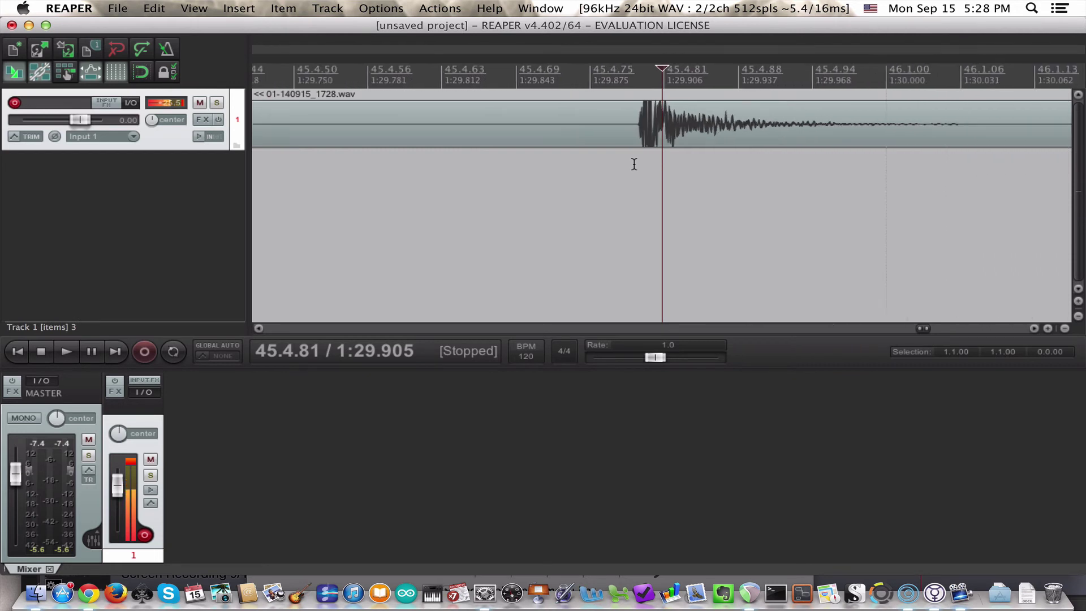
{"action": "scroll", "coordinate": [634, 164], "scroll_direction": "down", "scroll_amount": 5}
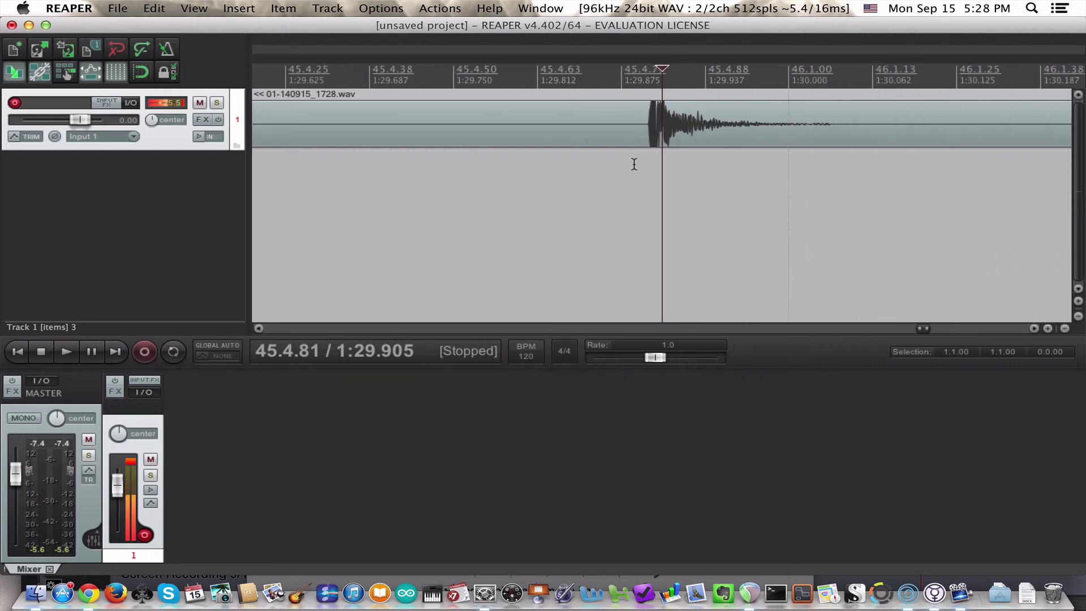
{"action": "scroll", "coordinate": [634, 164], "scroll_direction": "down", "scroll_amount": 4}
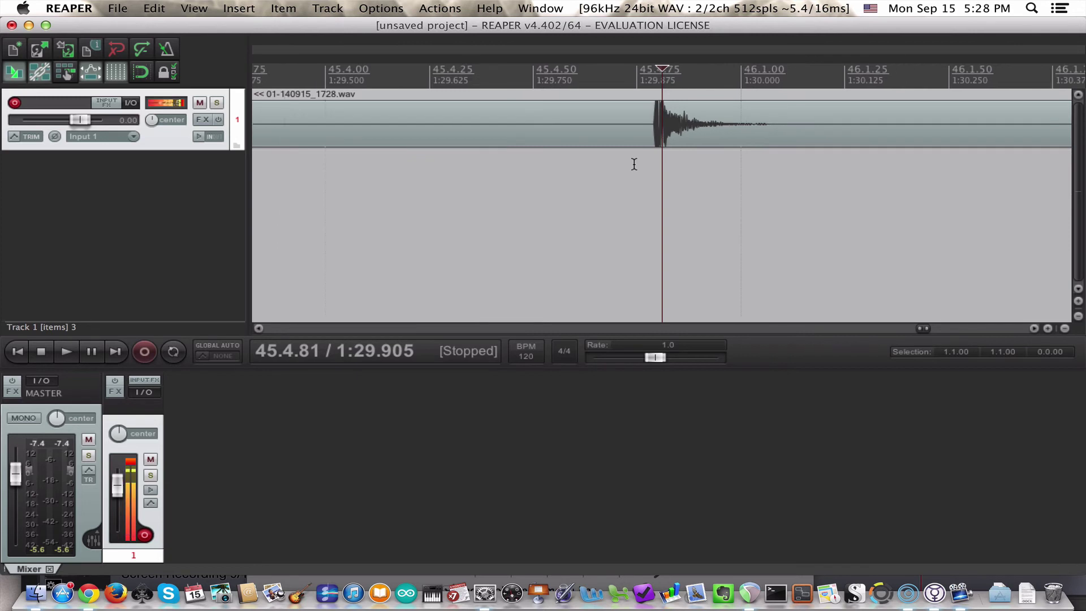
{"action": "scroll", "coordinate": [634, 164], "scroll_direction": "up", "scroll_amount": 8}
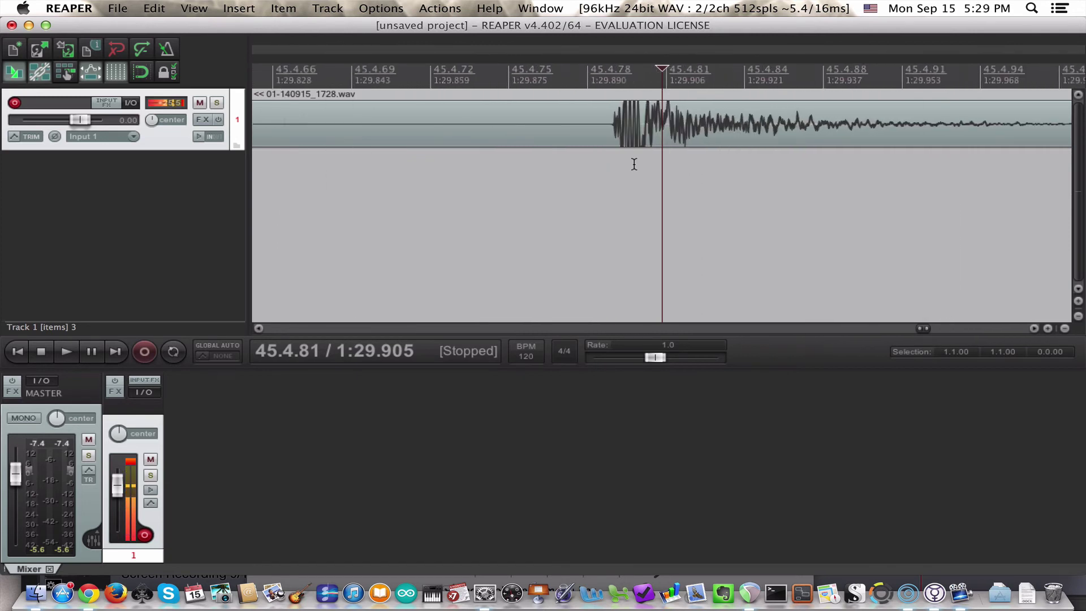
{"action": "scroll", "coordinate": [634, 164], "scroll_direction": "up", "scroll_amount": 4}
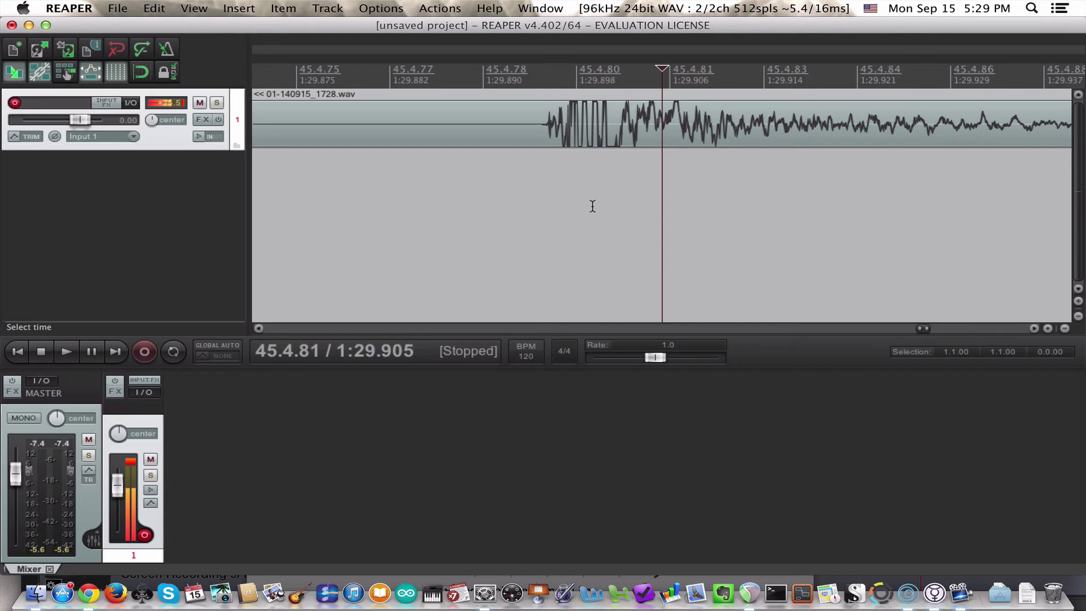
{"action": "scroll", "coordinate": [593, 205], "scroll_direction": "down", "scroll_amount": 5}
{"action": "scroll", "coordinate": [593, 206], "scroll_direction": "down", "scroll_amount": 3}
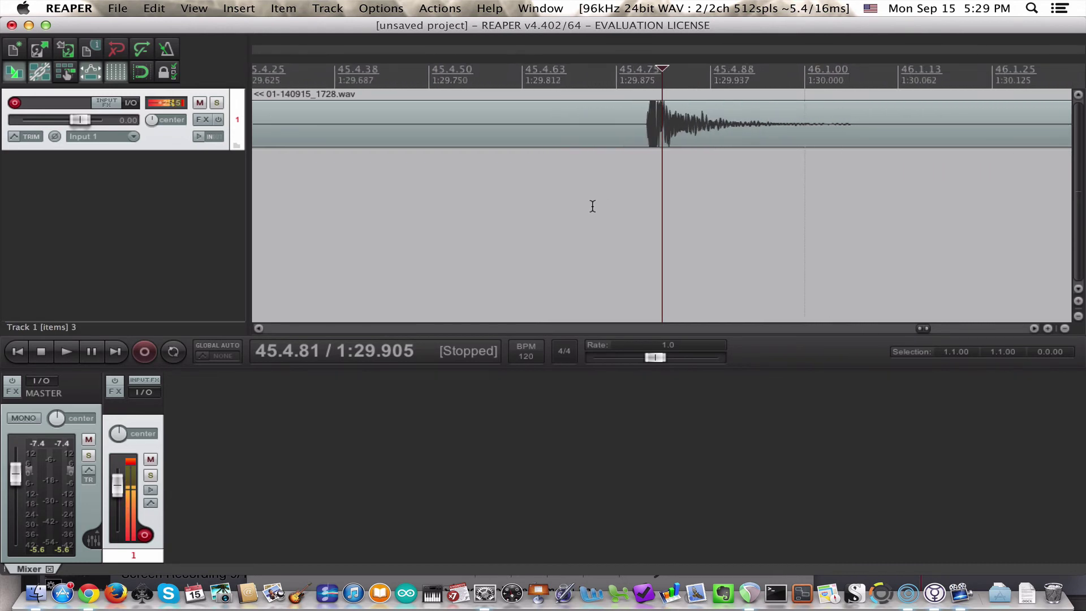
{"action": "scroll", "coordinate": [593, 206], "scroll_direction": "down", "scroll_amount": 3}
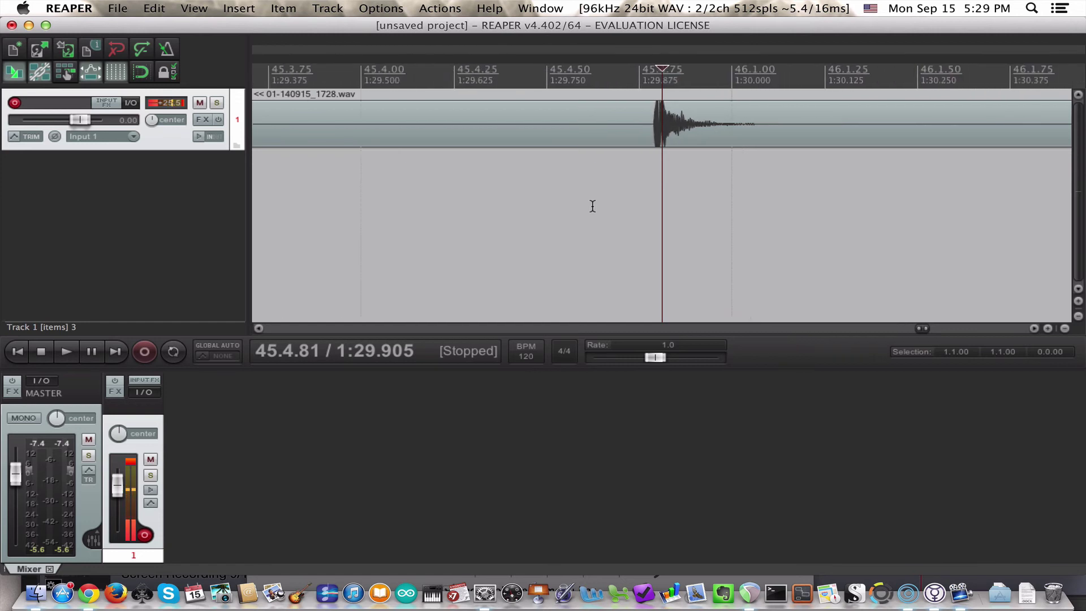
{"action": "scroll", "coordinate": [682, 228], "scroll_direction": "down", "scroll_amount": 6}
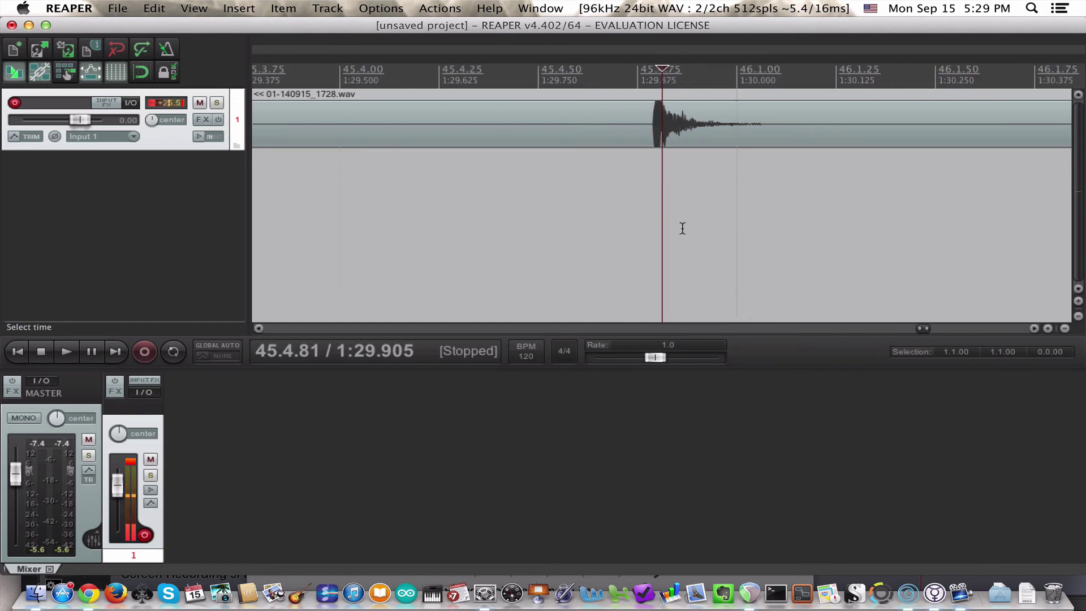
{"action": "scroll", "coordinate": [682, 228], "scroll_direction": "down", "scroll_amount": 8}
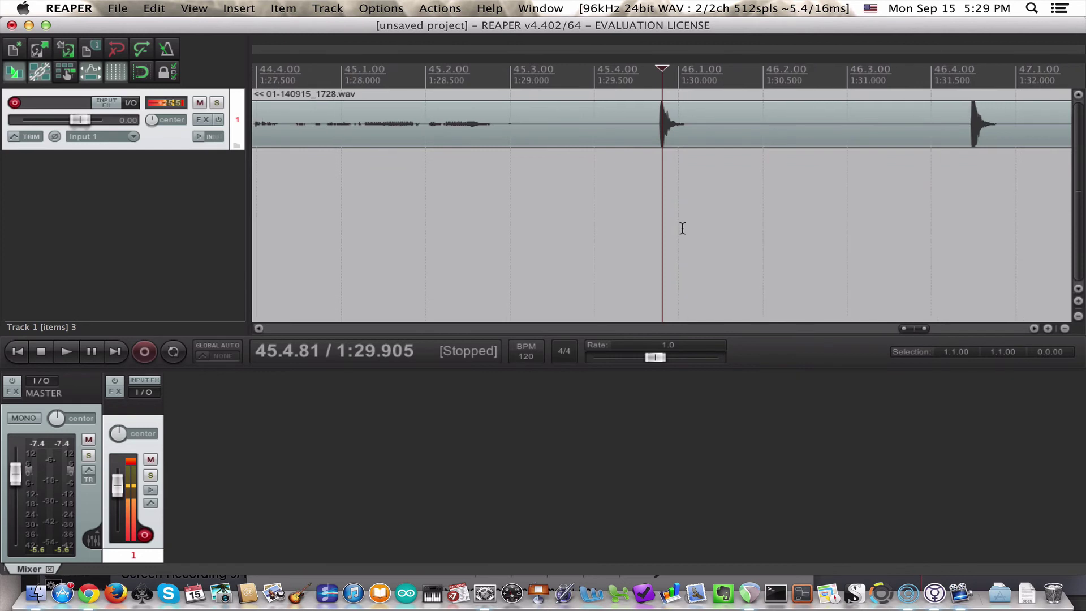
{"action": "scroll", "coordinate": [609, 228], "scroll_direction": "down", "scroll_amount": 6}
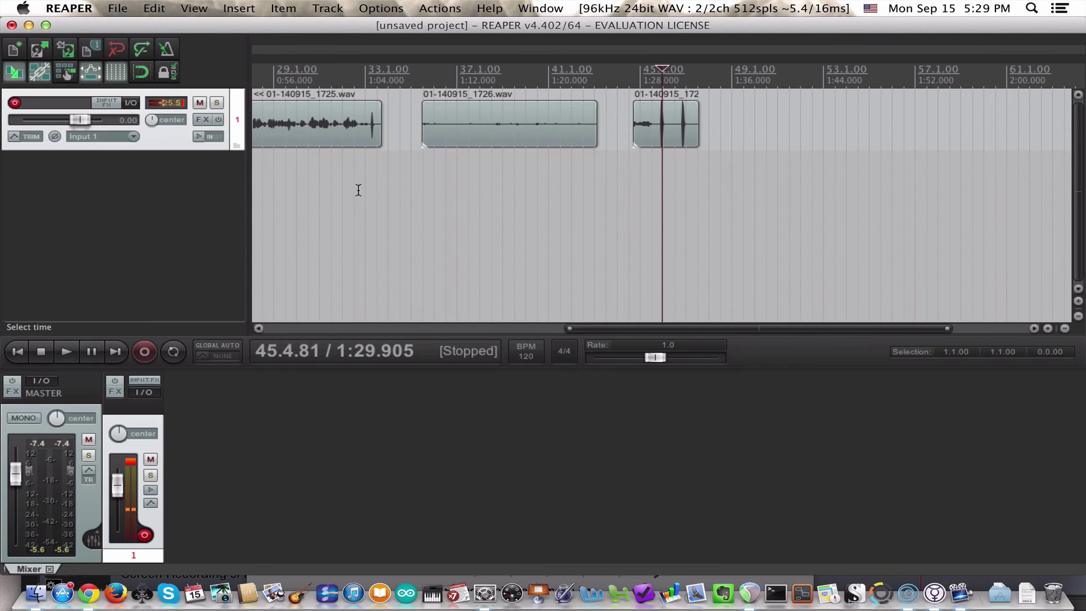
Paste a copy of the first take onto a new track 2 and shift it earlier
{"action": "left_click", "coordinate": [356, 136]}
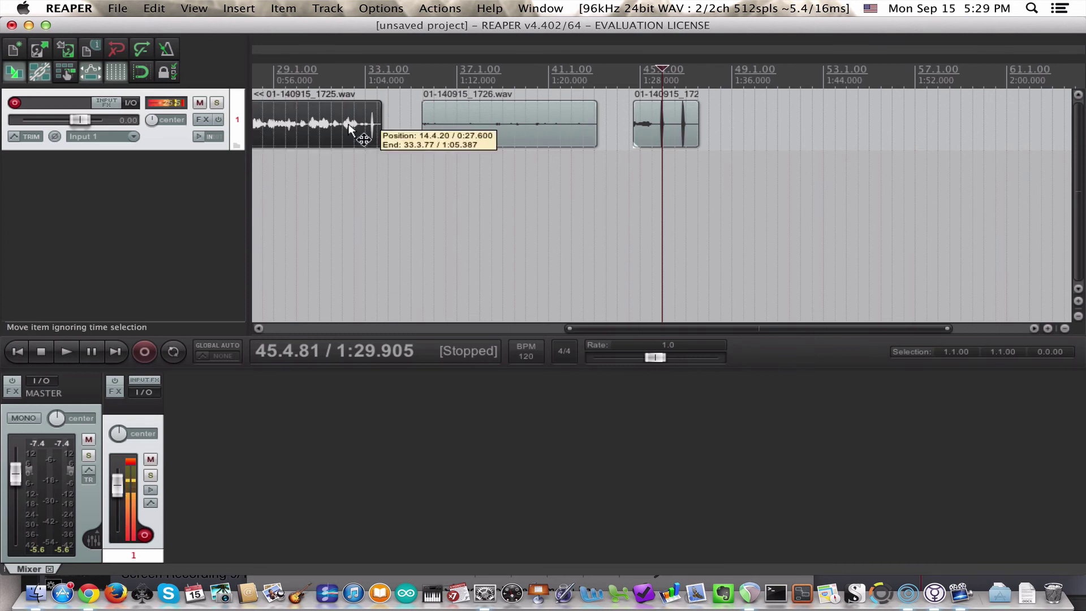
{"action": "left_click", "coordinate": [342, 167]}
{"action": "key", "text": "ctrl+v"}
{"action": "left_click_drag", "start_coordinate": [374, 179], "coordinate": [343, 188]}
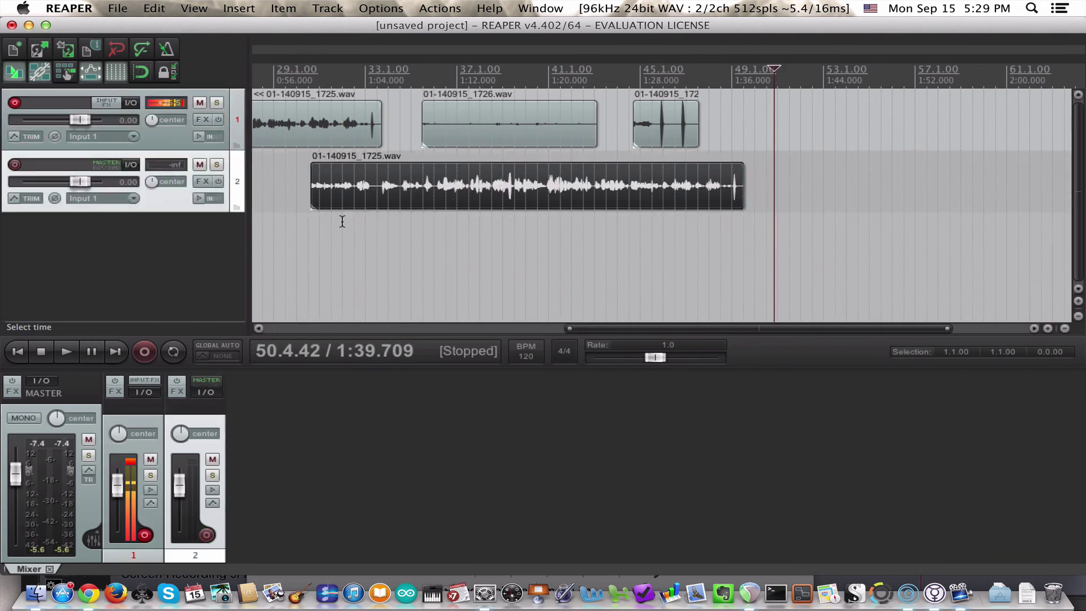
Paste another copy onto a new track 3 and align both copies around 0:57
{"action": "left_click", "coordinate": [339, 223]}
{"action": "key", "text": "ctrl+v"}
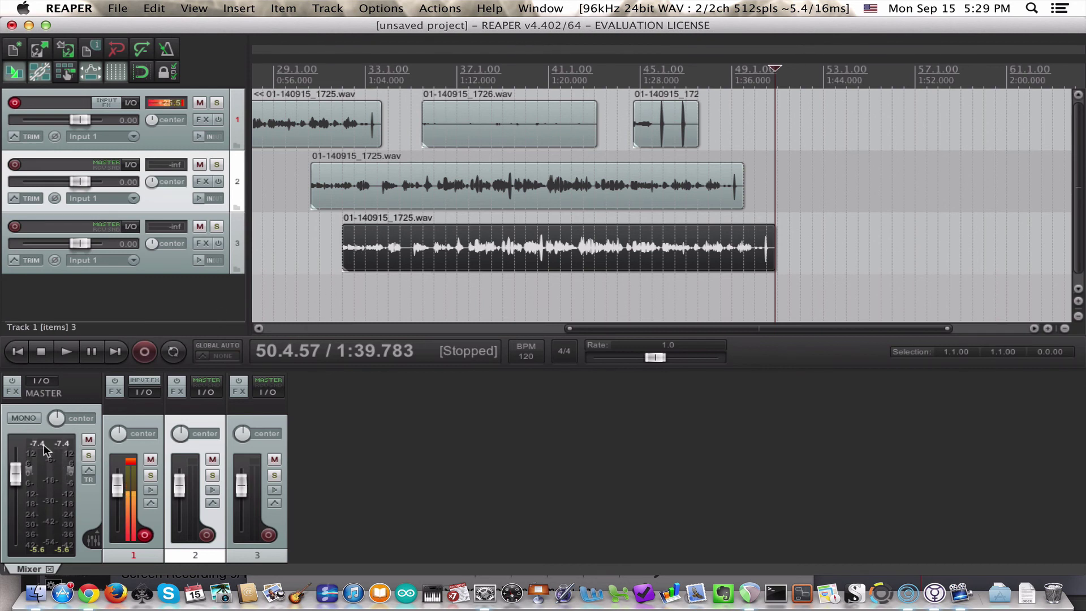
{"action": "left_click_drag", "start_coordinate": [384, 230], "coordinate": [333, 229]}
{"action": "left_click_drag", "start_coordinate": [350, 182], "coordinate": [322, 182]}
{"action": "left_click_drag", "start_coordinate": [334, 255], "coordinate": [315, 248]}
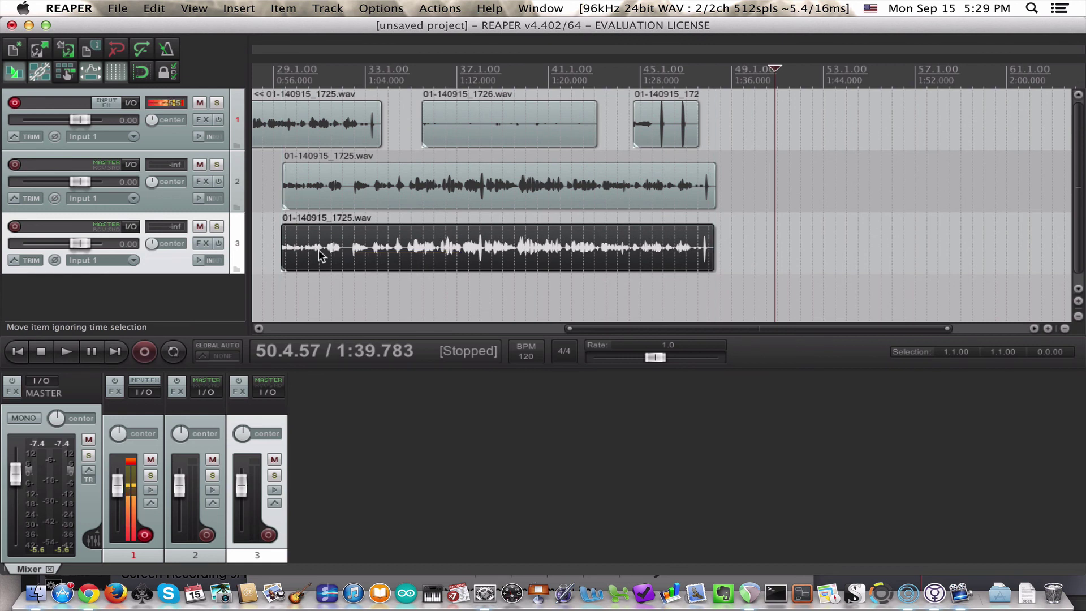